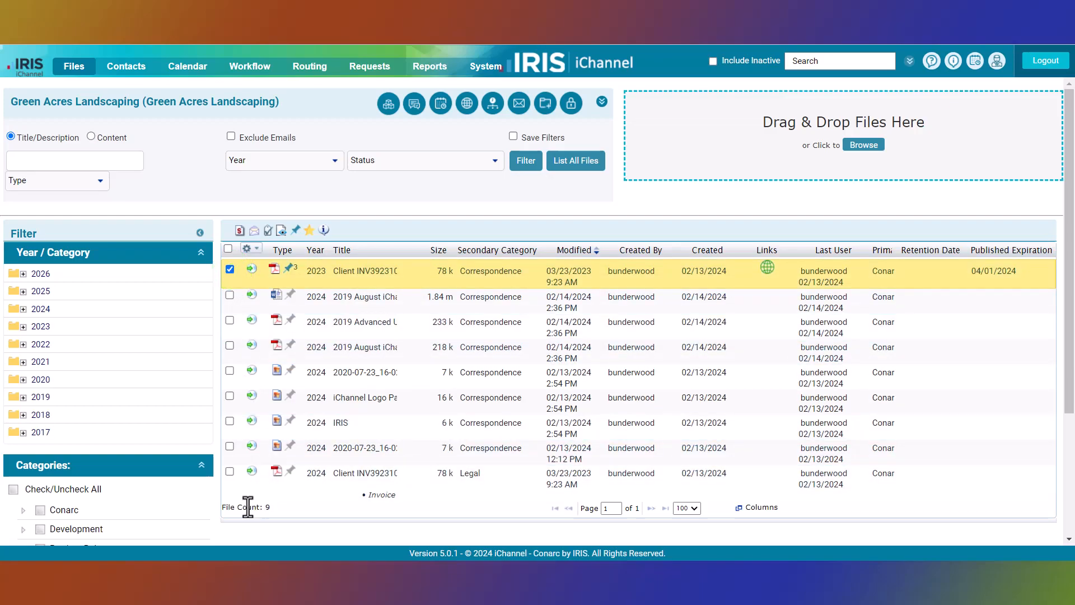
- Add the 2024 Legal client invoice to the file selection and start an email with the selected files
click(229, 472)
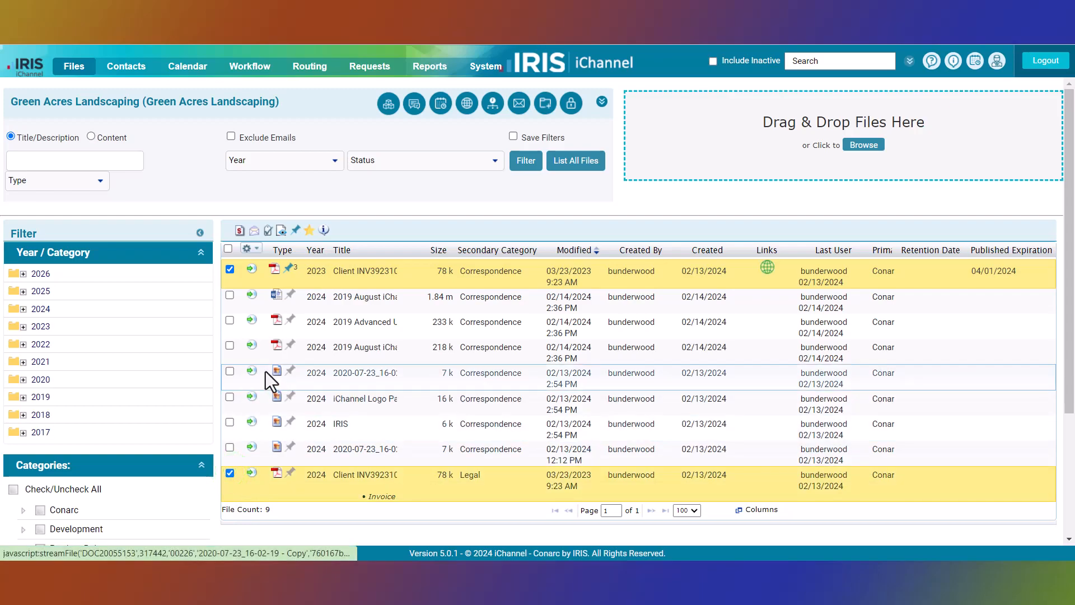
click(256, 250)
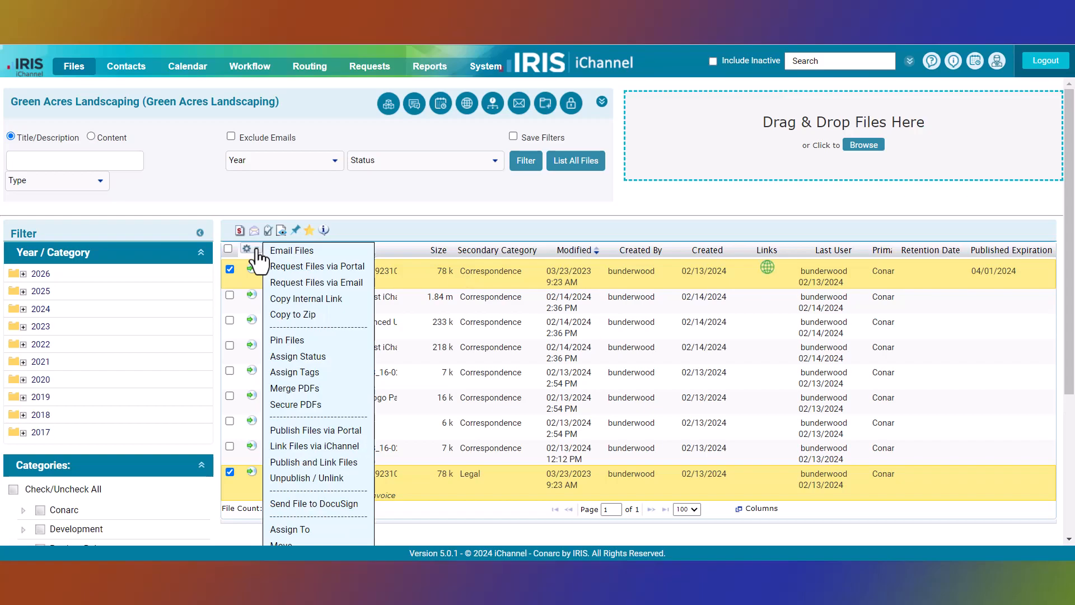
click(297, 250)
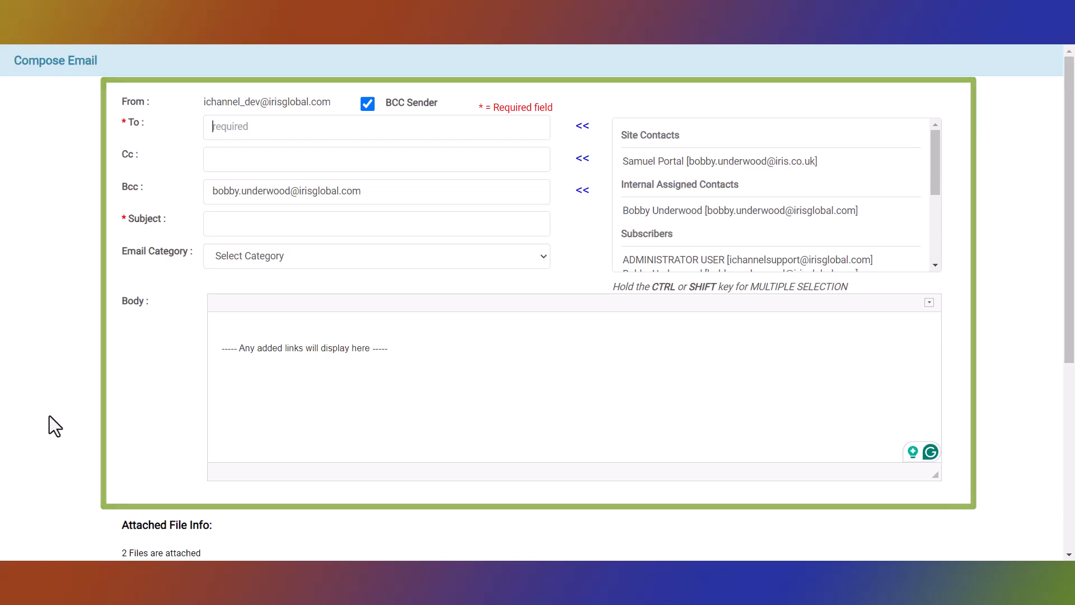
- Add the listed site contact as the email's To recipient
click(295, 120)
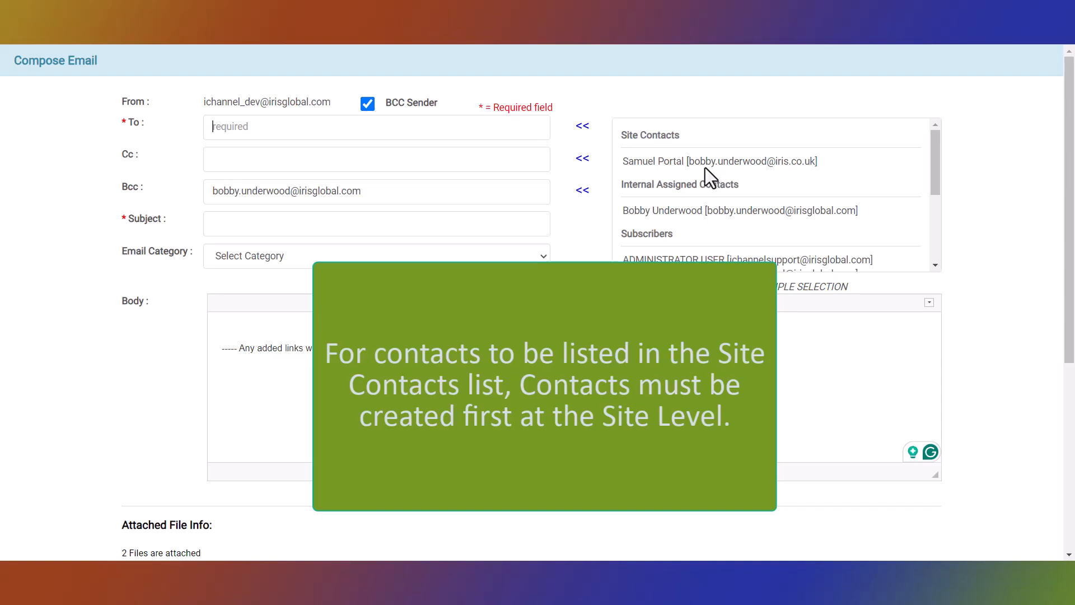
click(663, 163)
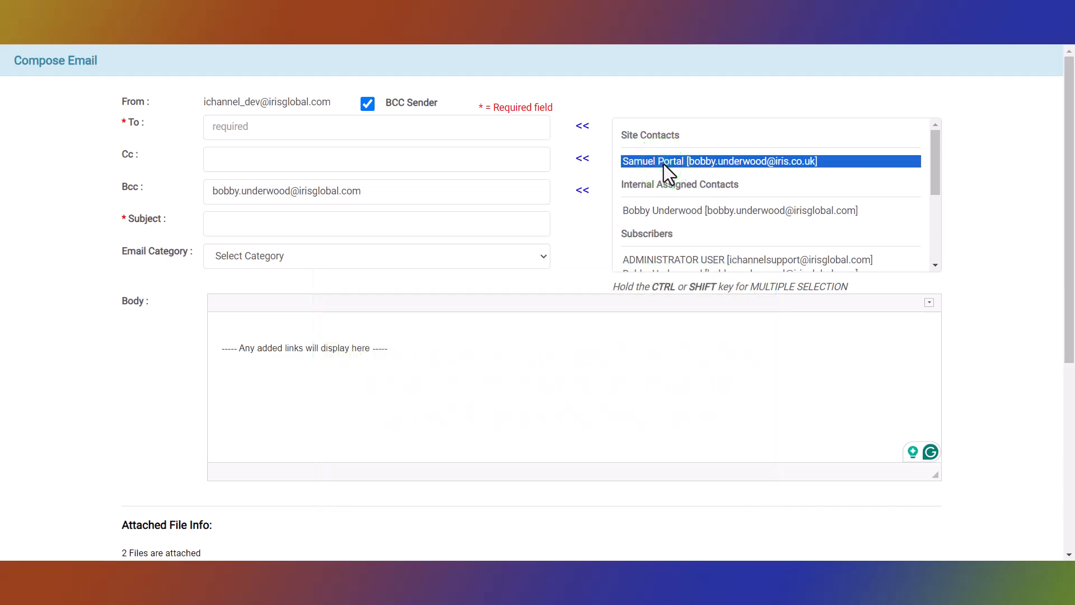
click(578, 126)
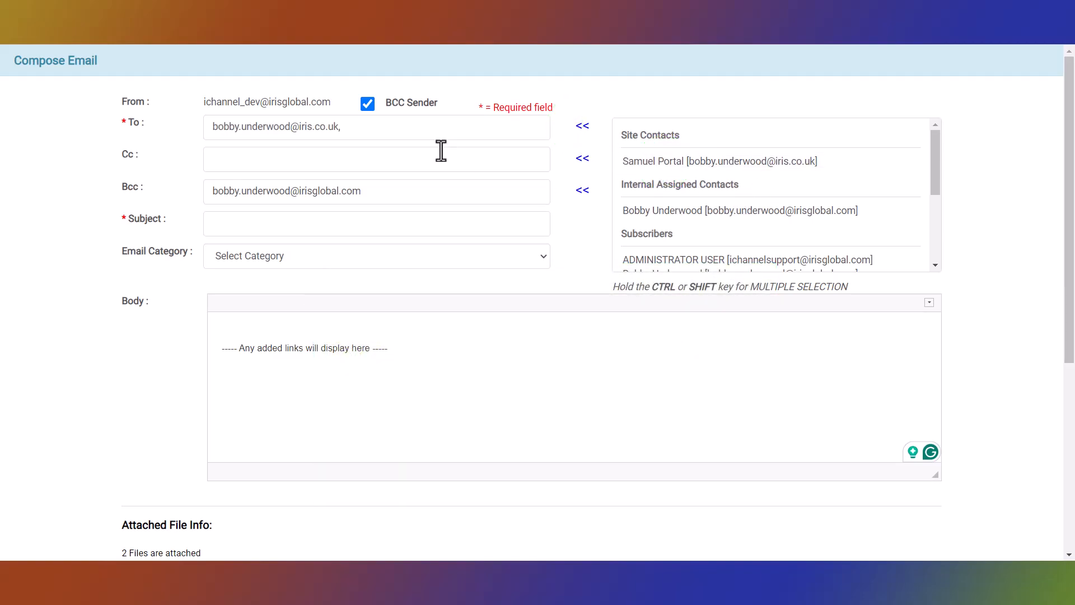
click(382, 132)
click(243, 158)
- Set the email subject to "Invoice 2 16 2024" and its category to Conarc - Correspondence
click(250, 224)
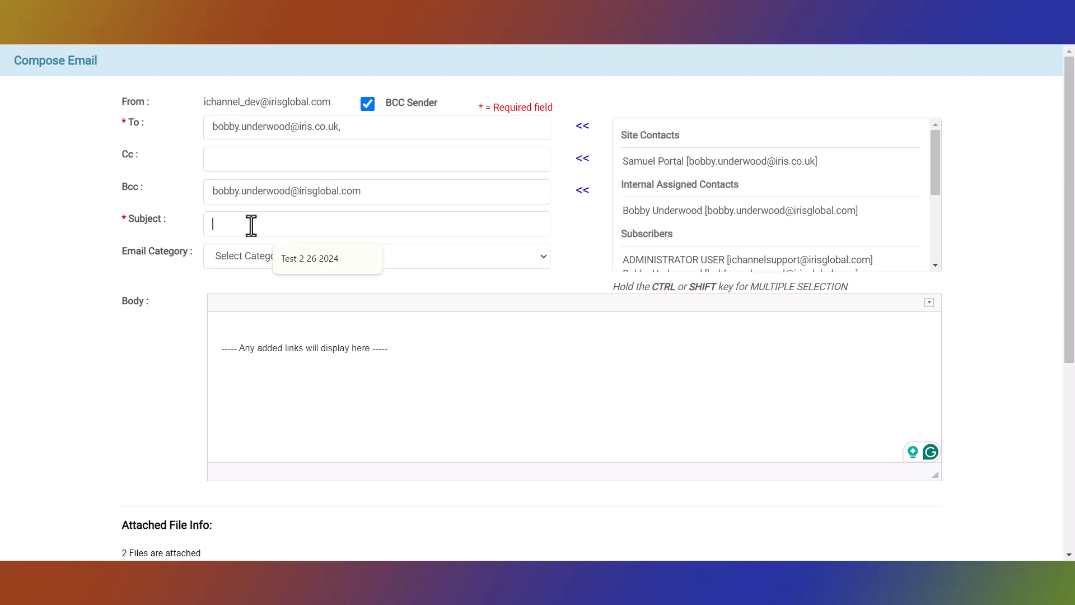
text(Invoice 2 16 2024)
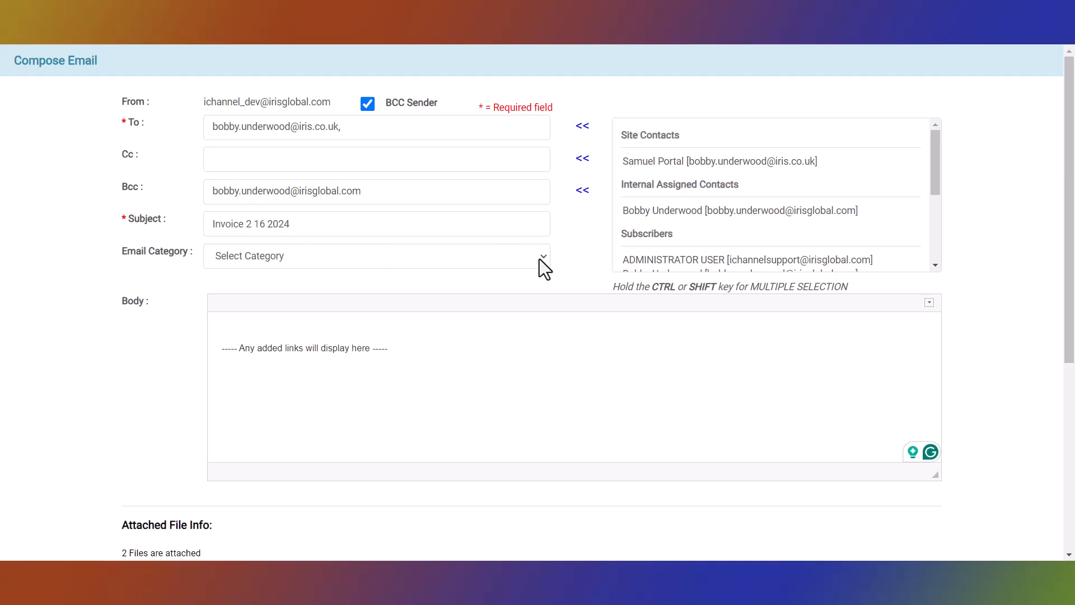
click(542, 262)
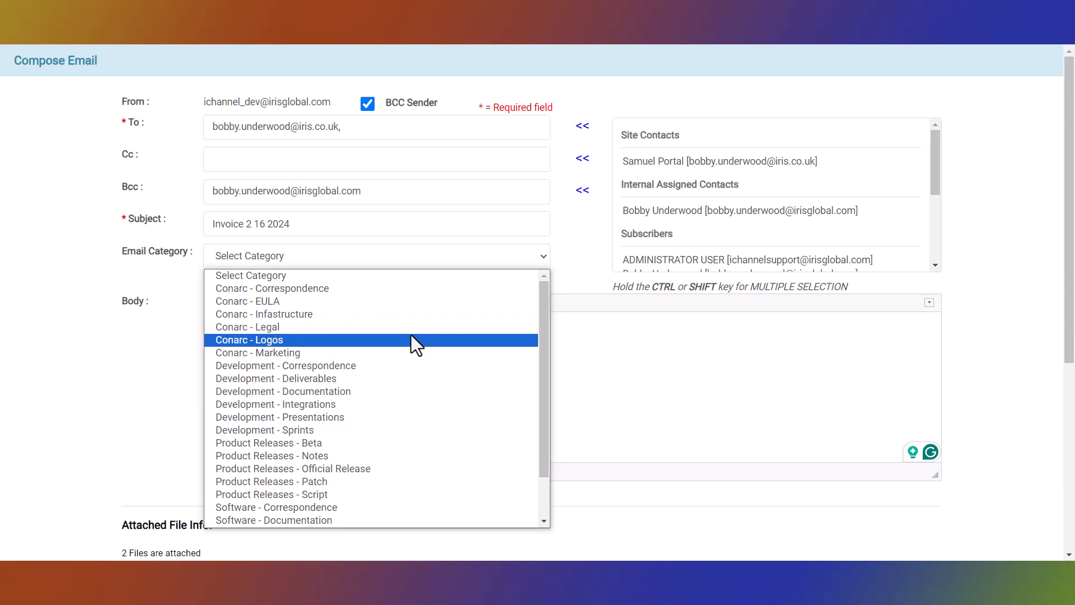
click(329, 296)
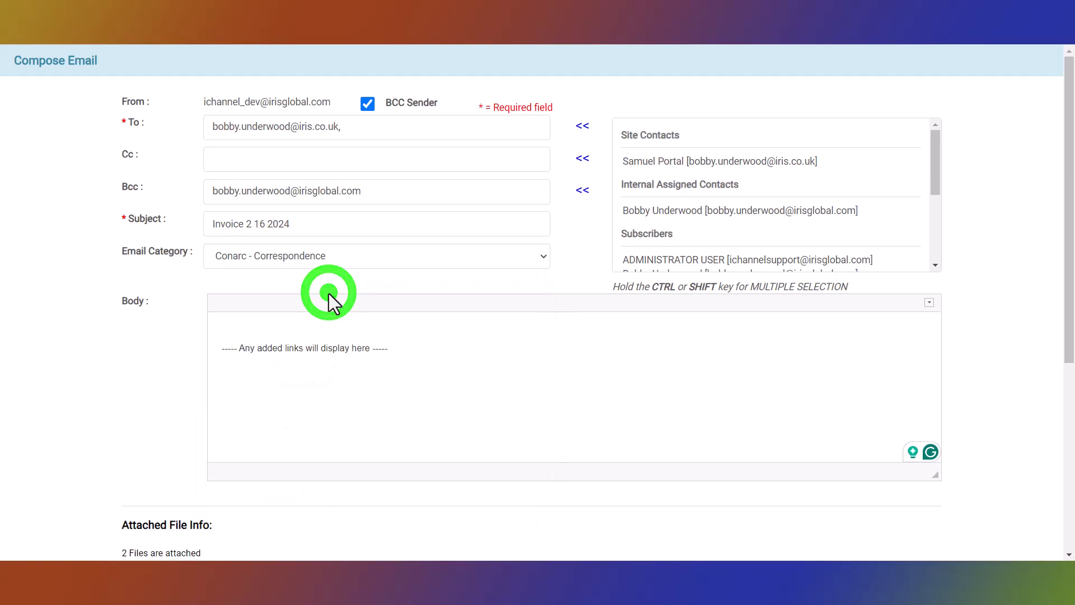
- Show the body's formatting tools and write a greeting, "Attached is a copy of the Invoice date: 16 Feb 2024. If you have any questions, please reach out.", and the sender's name
click(226, 329)
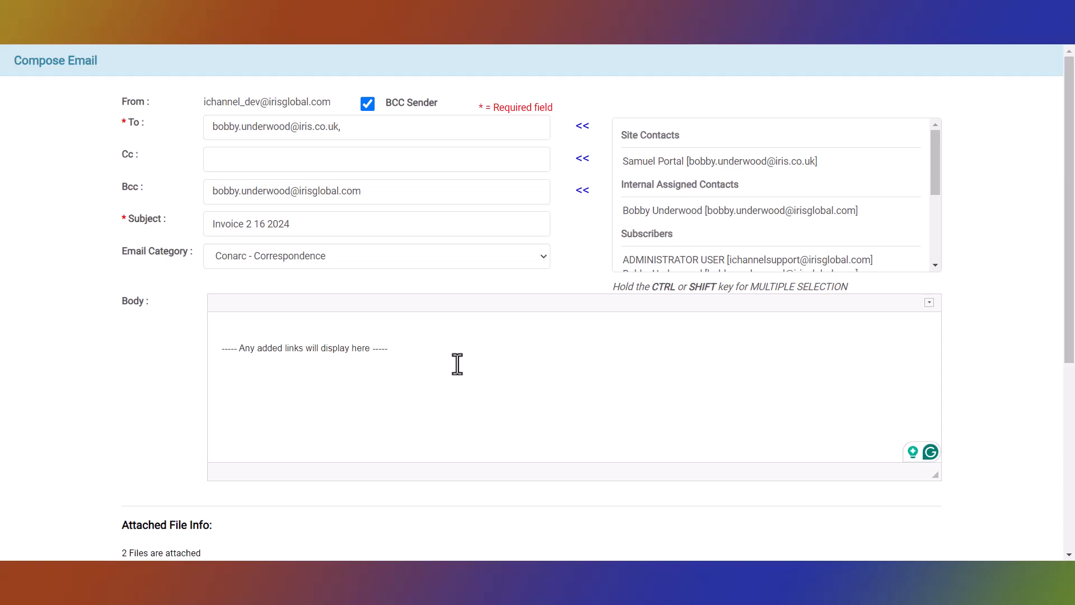
click(929, 302)
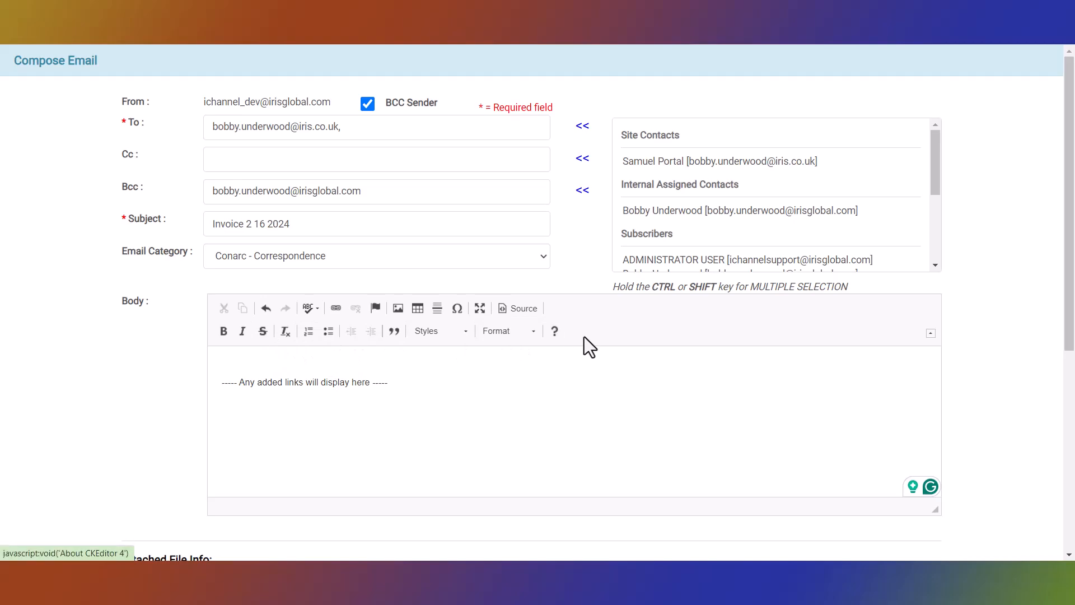
text(HI Samuel  Attached is a copy of the Invoice date:  16 Feb 2024.  If you have any questions, please reach out.  Bobby Underwood)
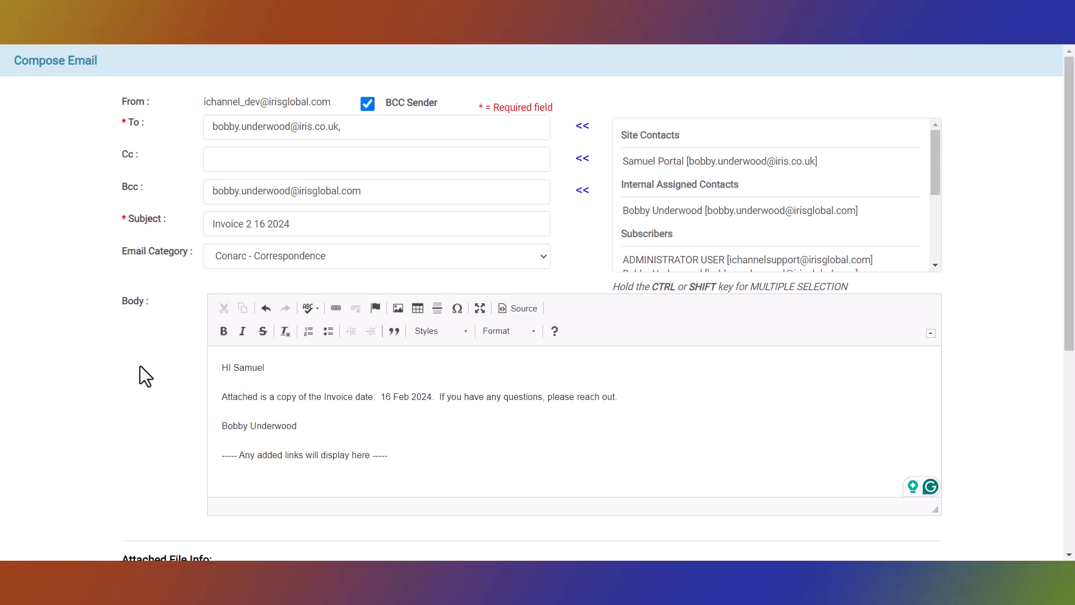
- Try the secure zip option for the attached files, and restore sending them as a link
scroll(140, 365, down, 6)
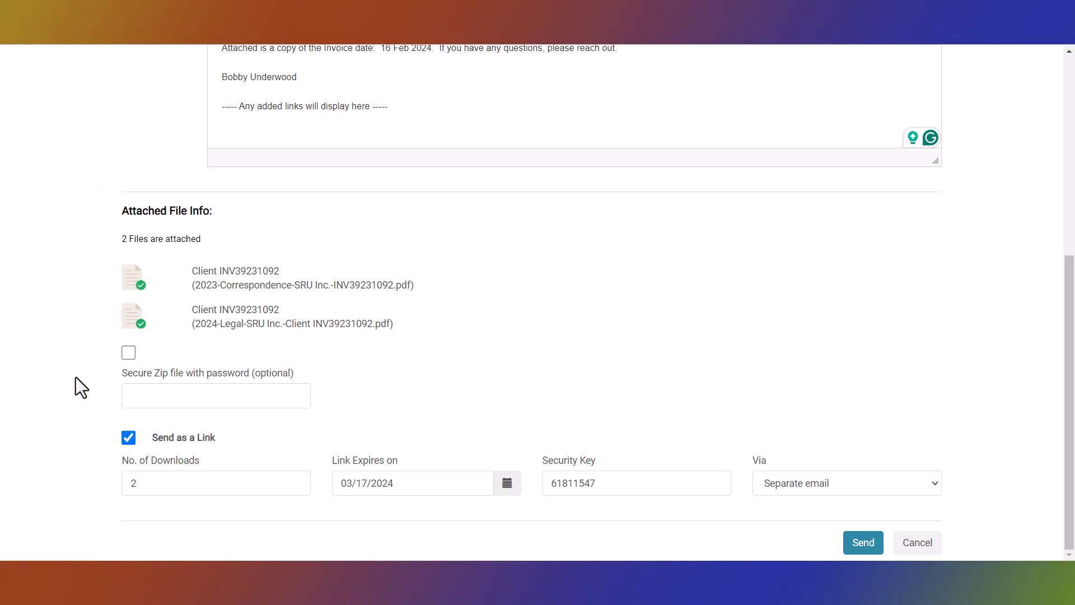
click(128, 353)
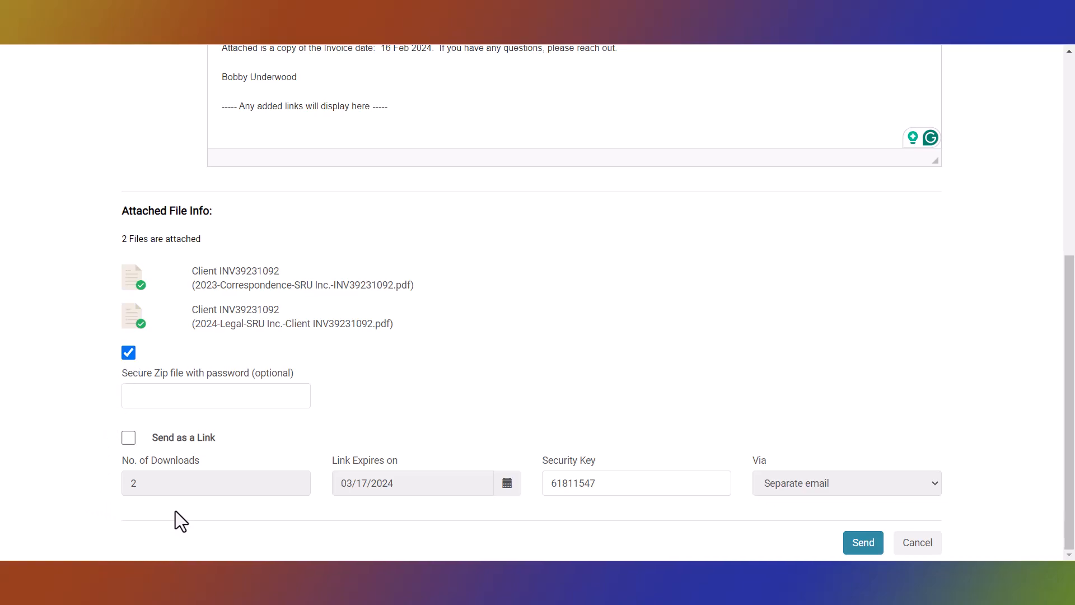
click(128, 352)
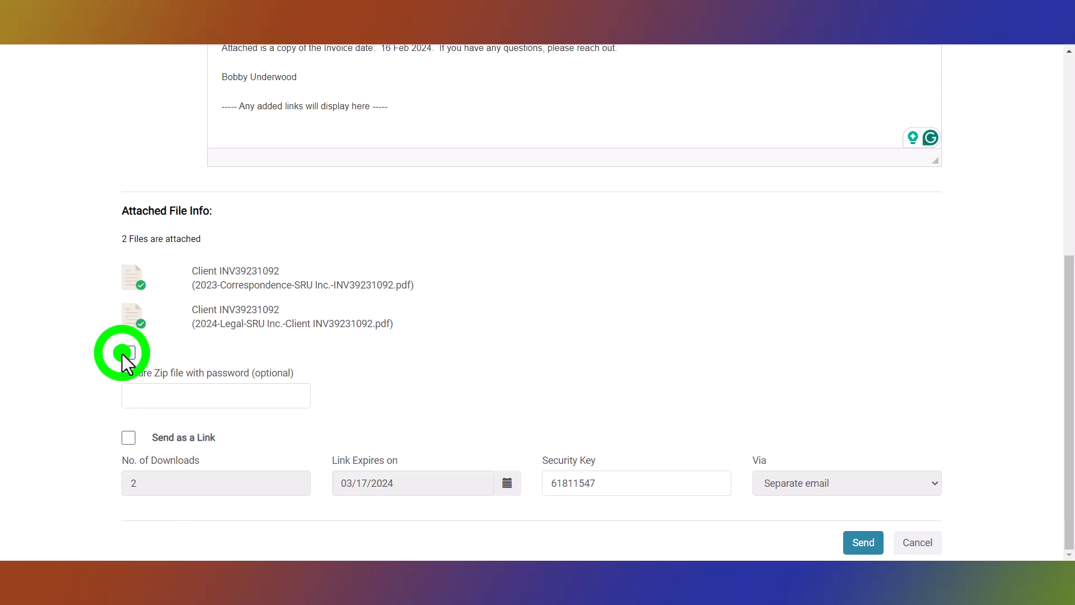
click(128, 437)
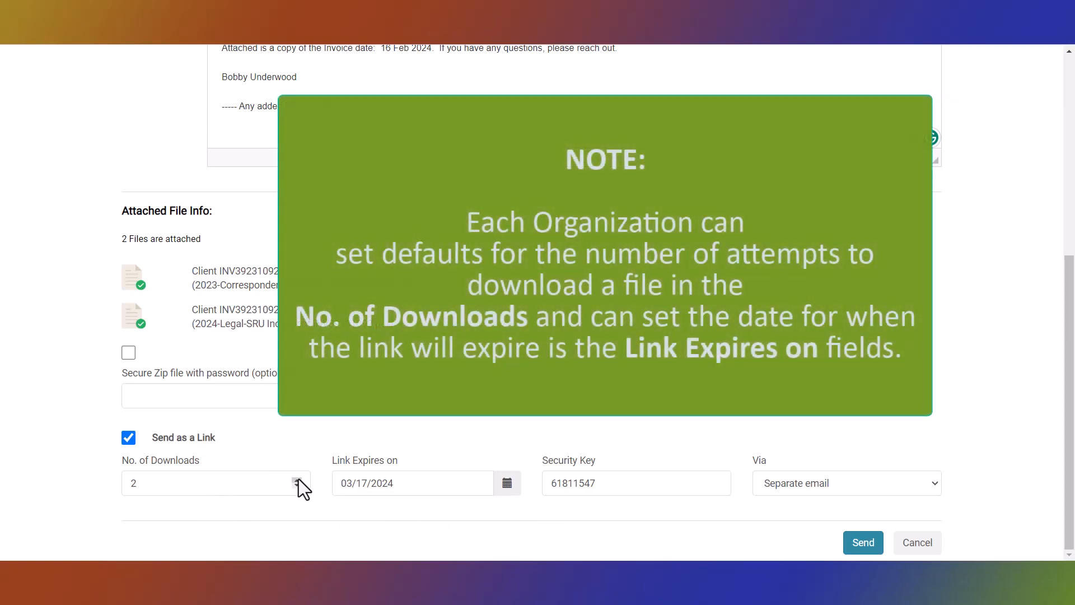
- Set the link's number of downloads to 4
click(298, 479)
click(298, 479)
click(295, 479)
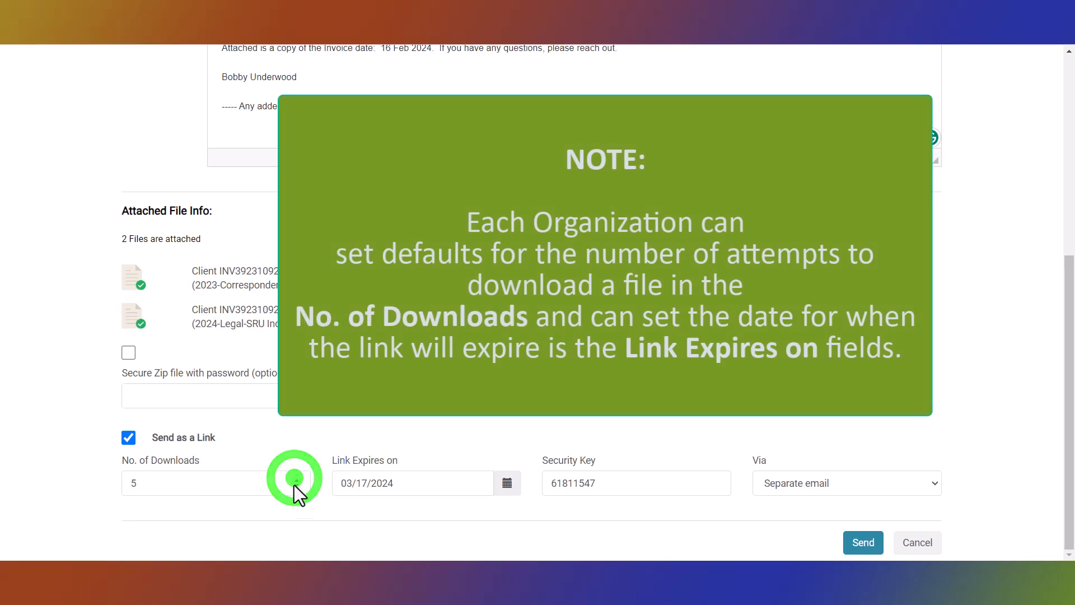
click(295, 487)
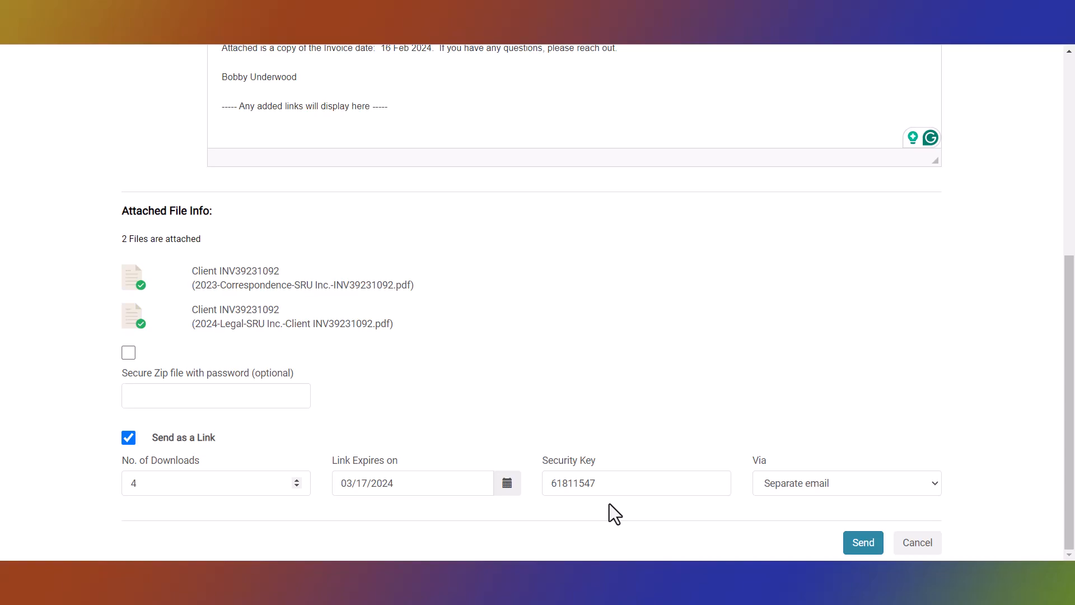
click(597, 482)
double_click(598, 482)
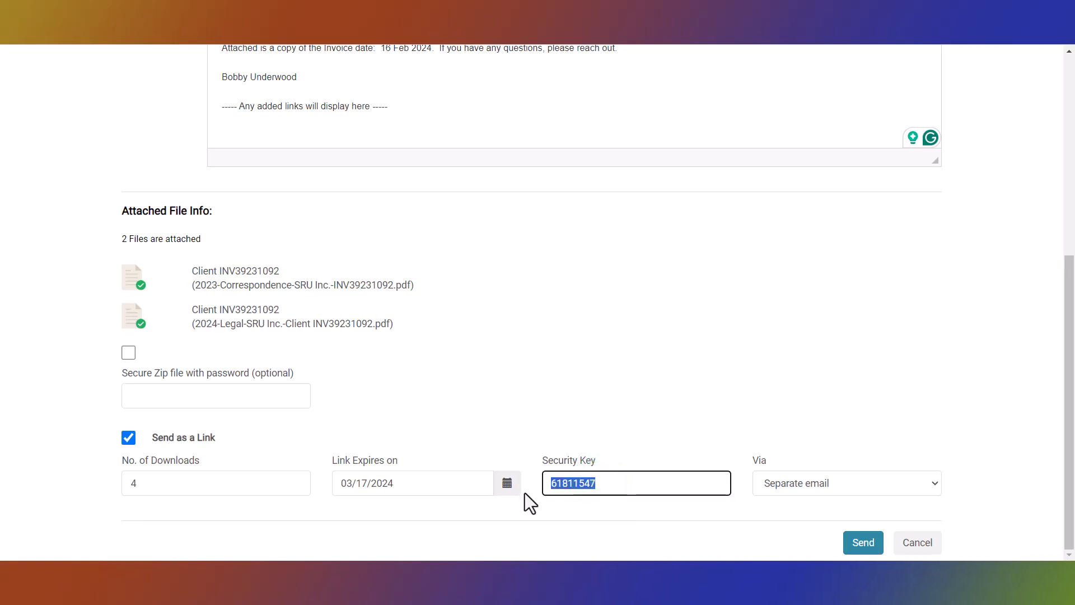
click(945, 419)
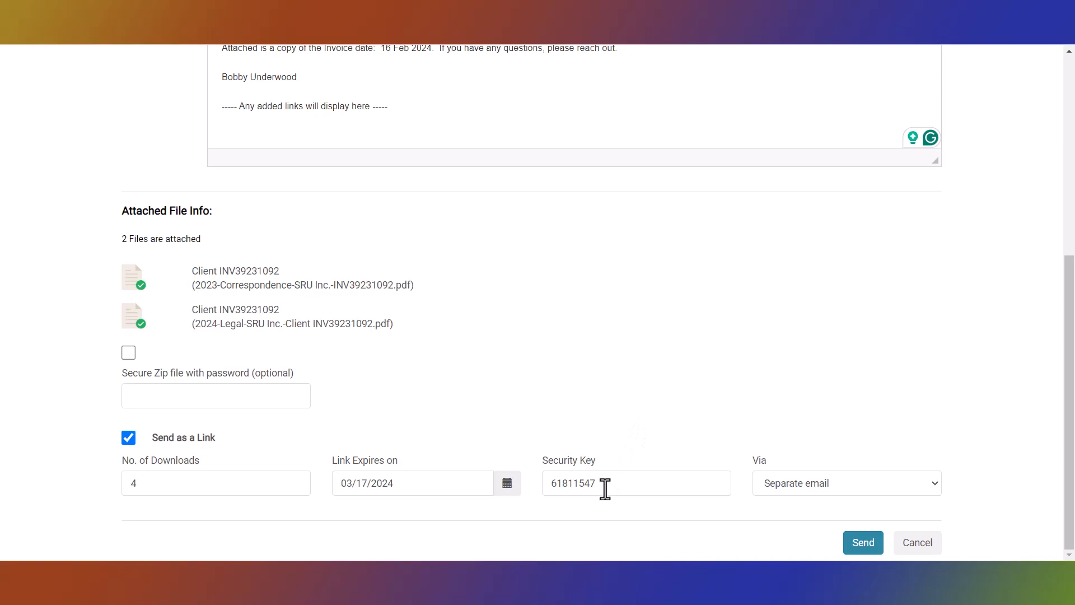
- Try the "Do not email" and "Same email (Admin Only)" options for delivering the security key
click(935, 483)
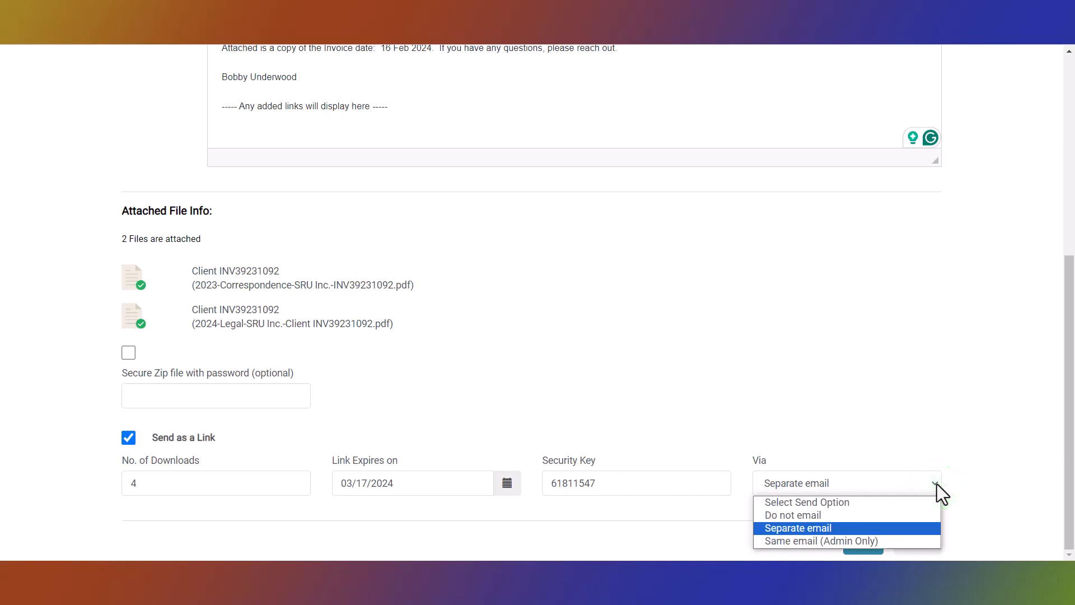
click(816, 514)
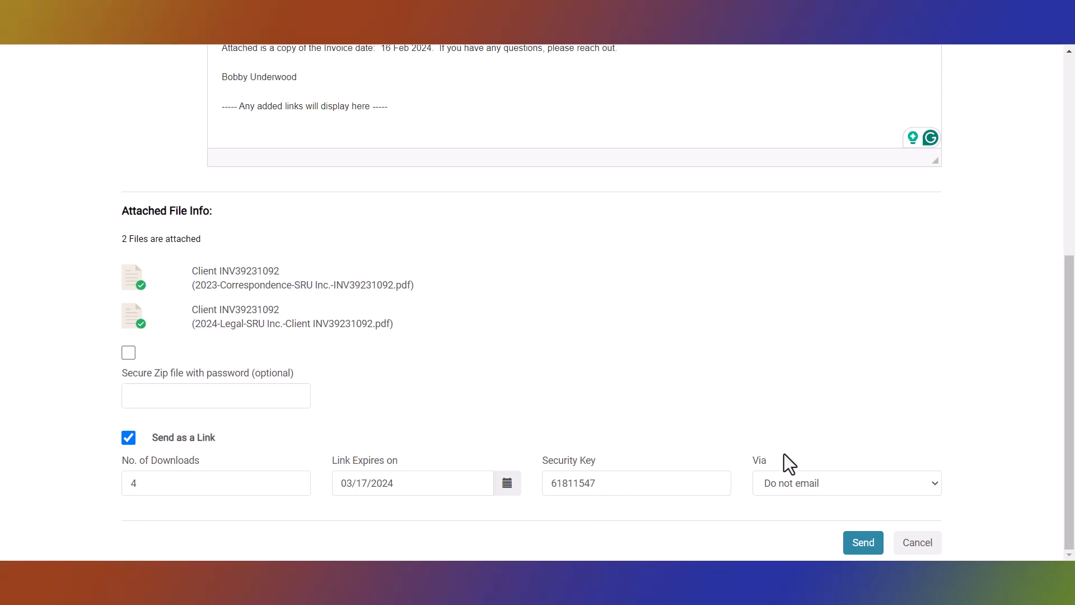
click(932, 483)
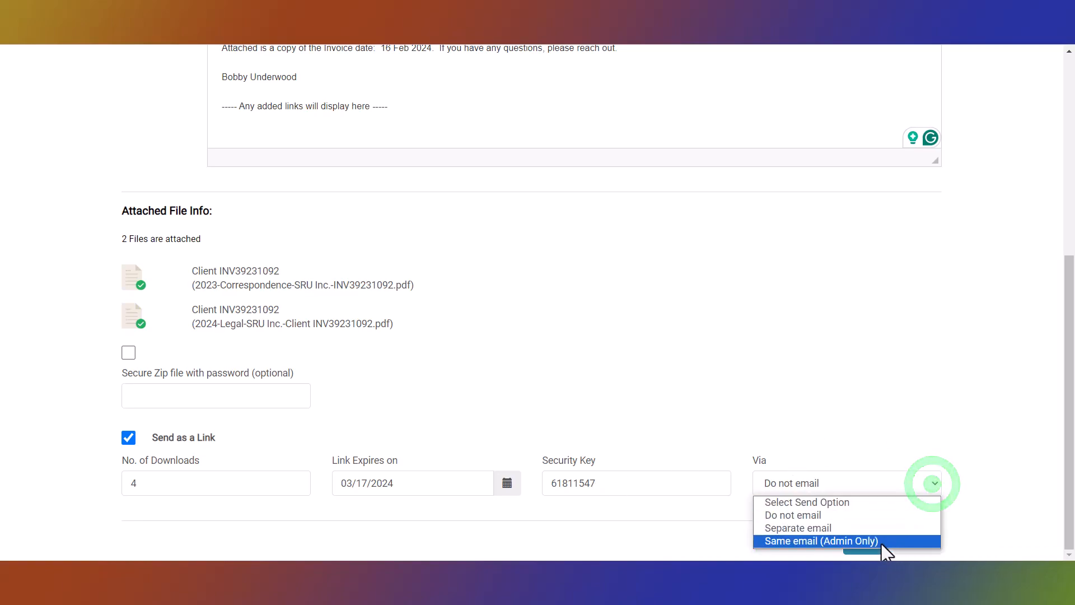
click(882, 541)
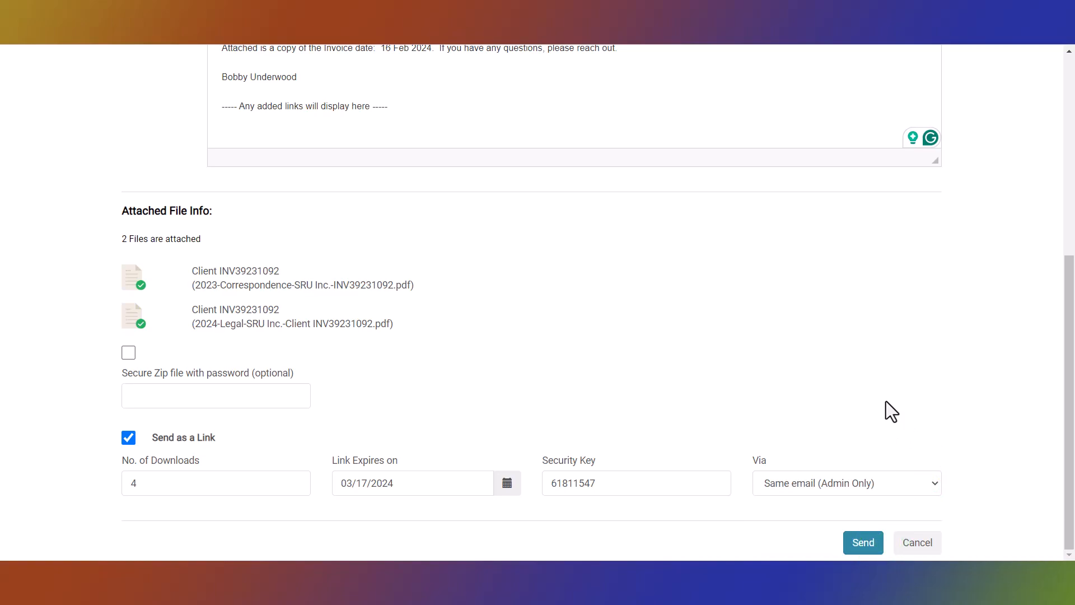
- Set the security key to go out by separate email and send the message
click(935, 484)
click(857, 527)
click(865, 544)
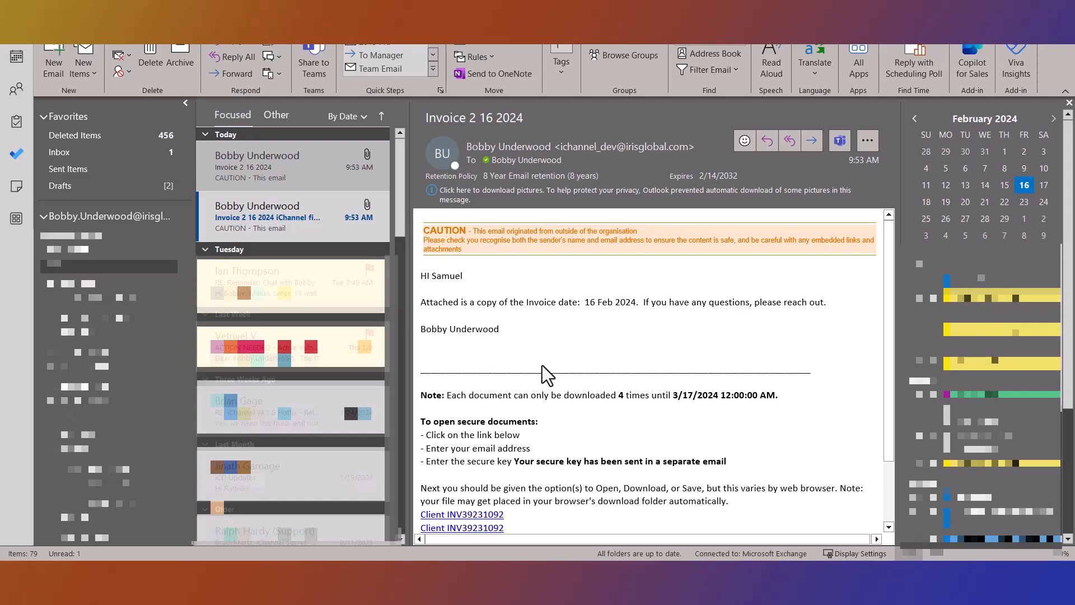
- In Outlook, review the received invoice email down to its document links and open the accompanying second email
scroll(537, 373, down, 1)
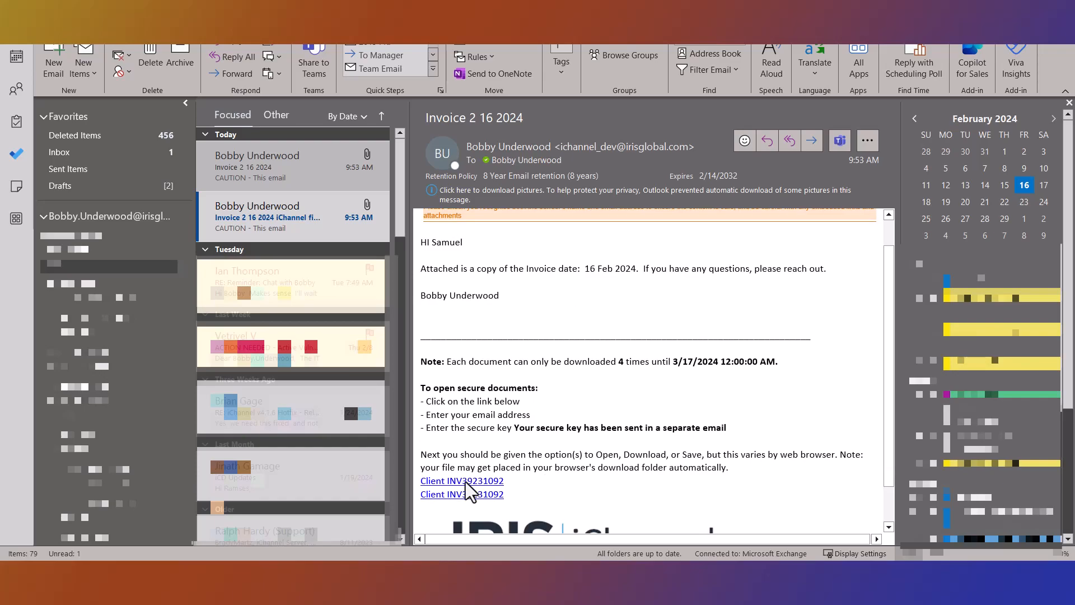
click(313, 220)
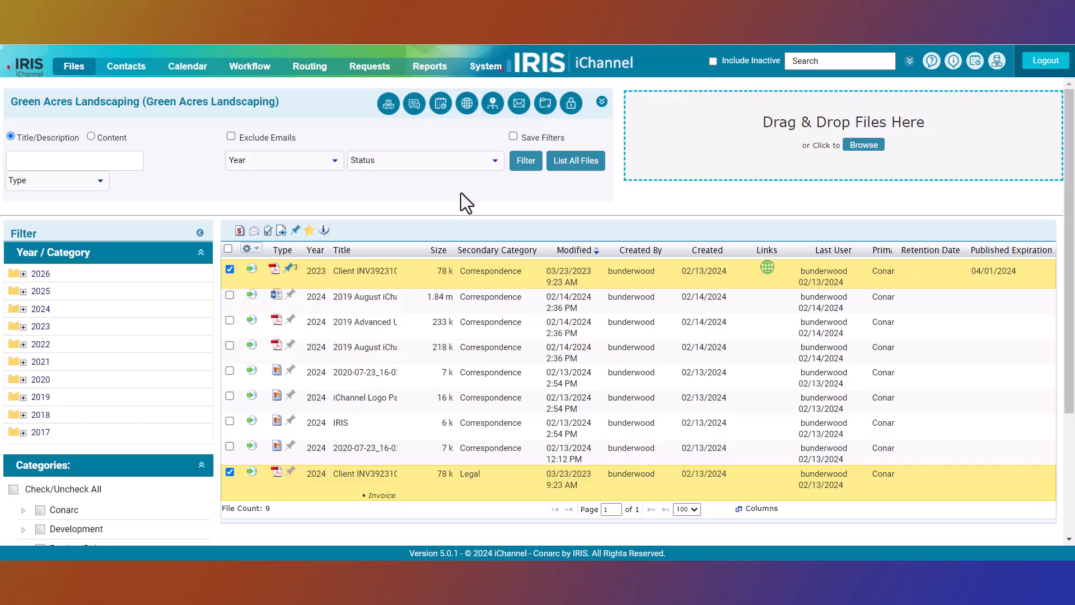
- Back in iChannel, open the site's email list and view the sent "Invoice 2 16 2024" message
click(519, 108)
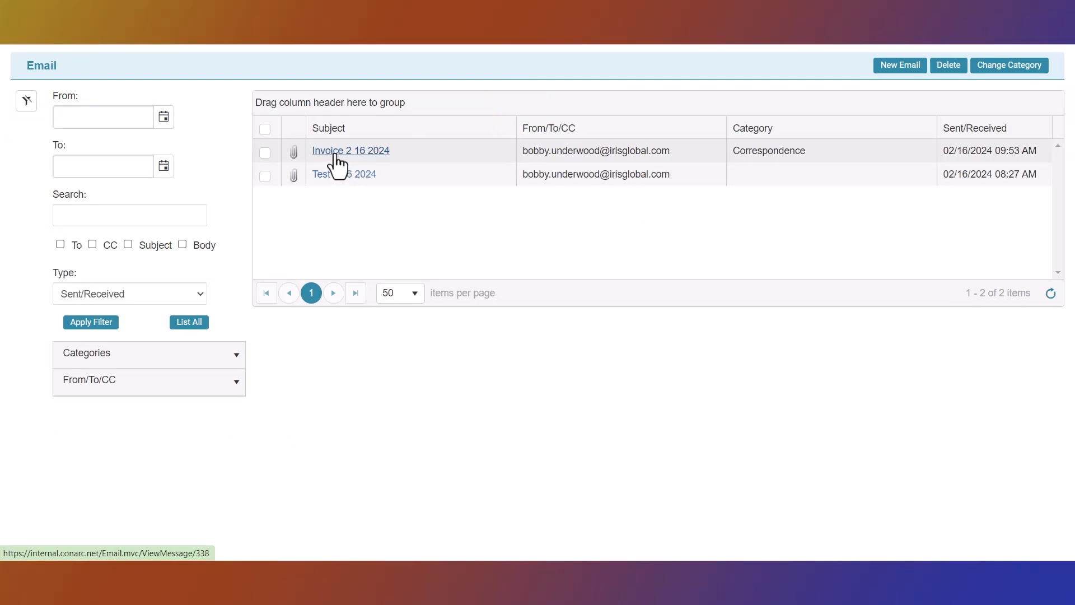
click(336, 154)
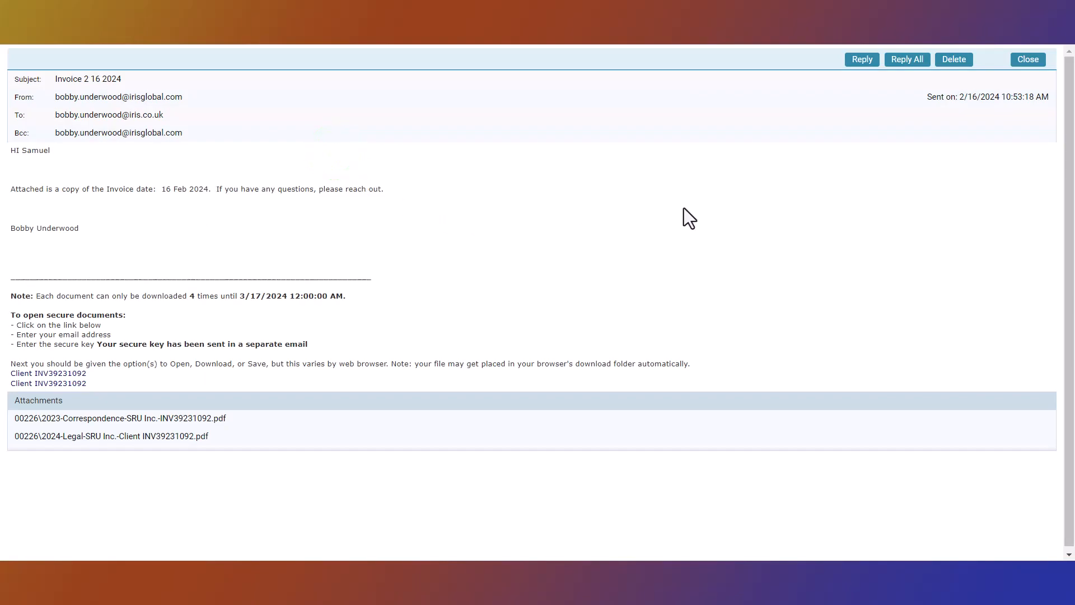
click(862, 61)
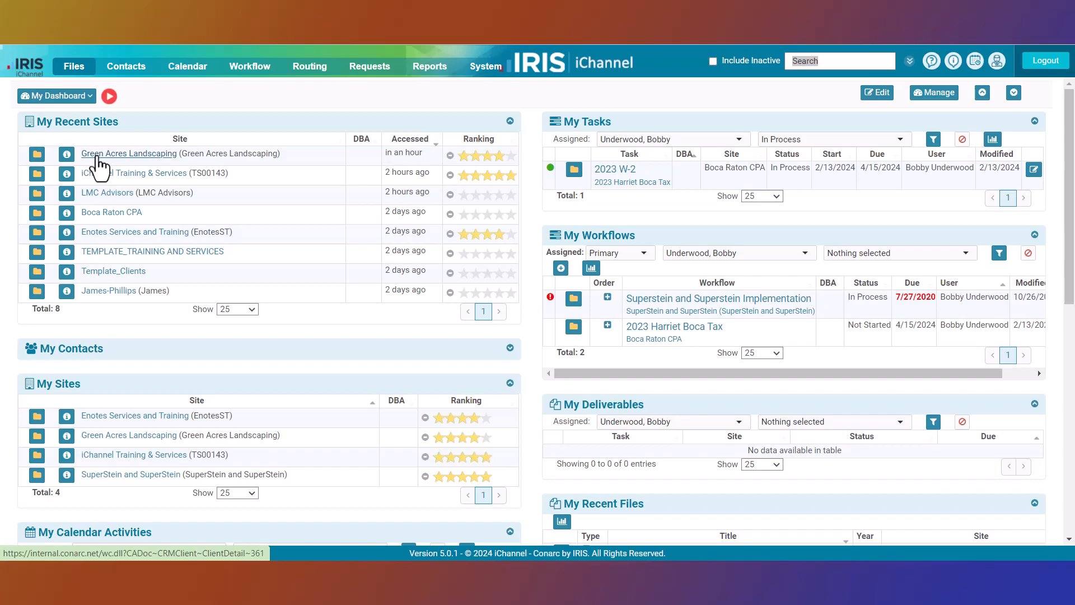
- Start a portal file request from the Green Acres Landscaping files and name the request list "QuickBooks Payroll Files Q1"
click(38, 157)
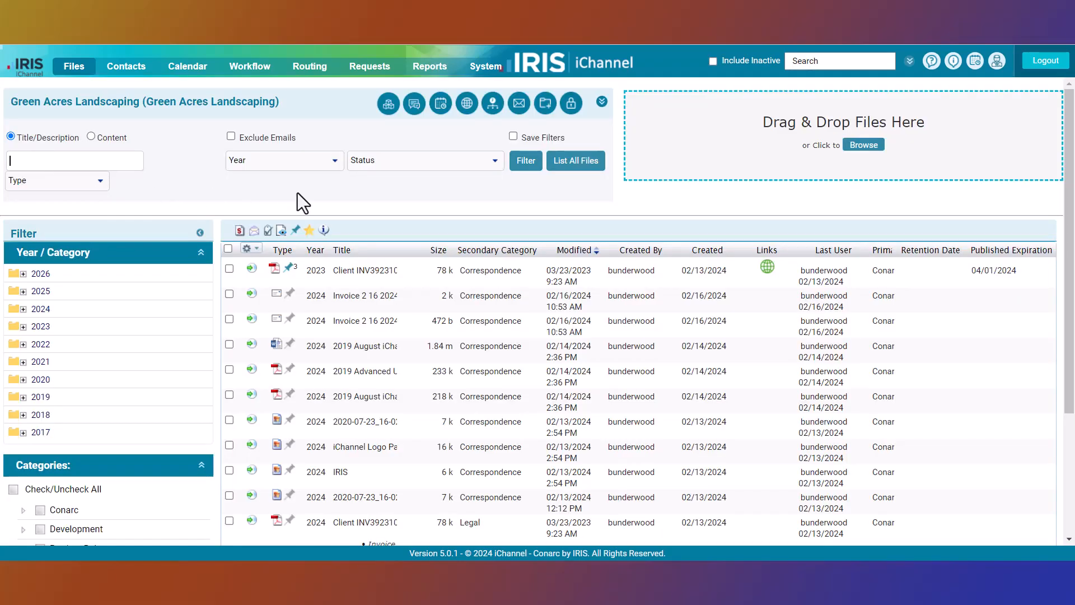
click(257, 250)
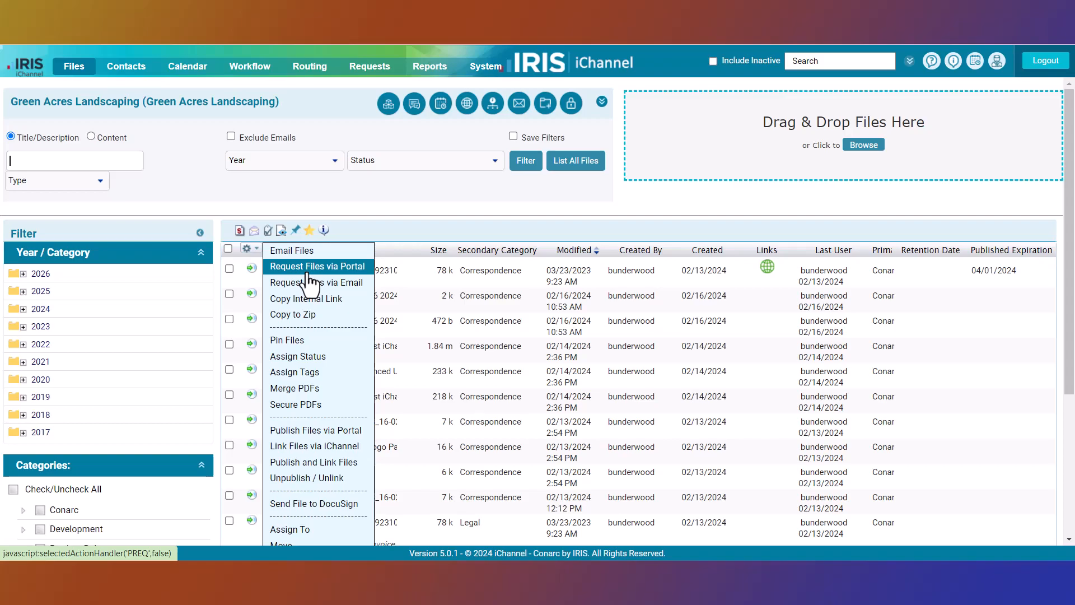
click(308, 267)
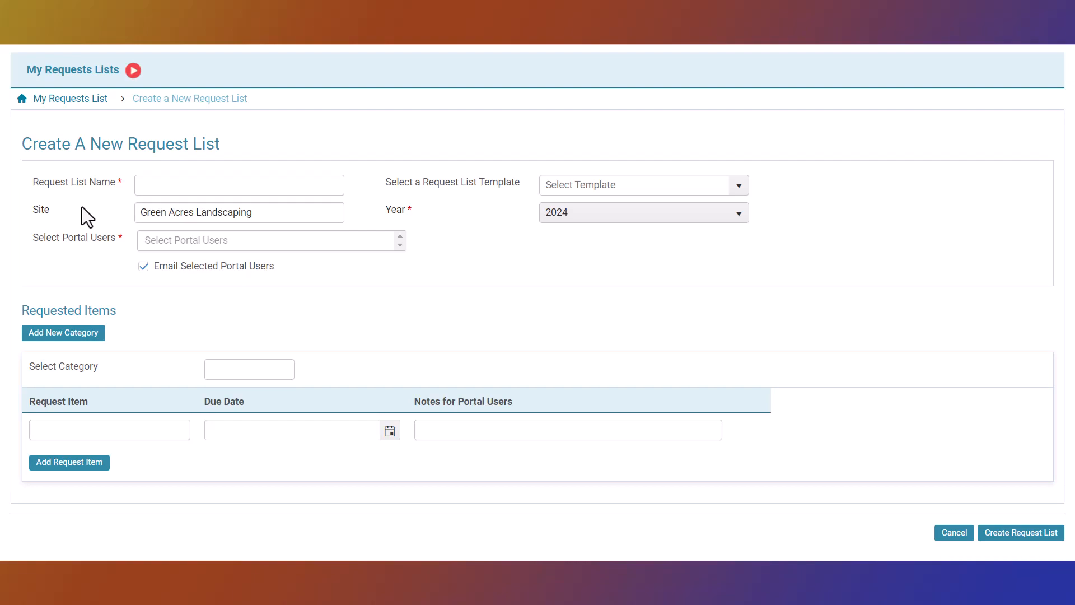
click(158, 182)
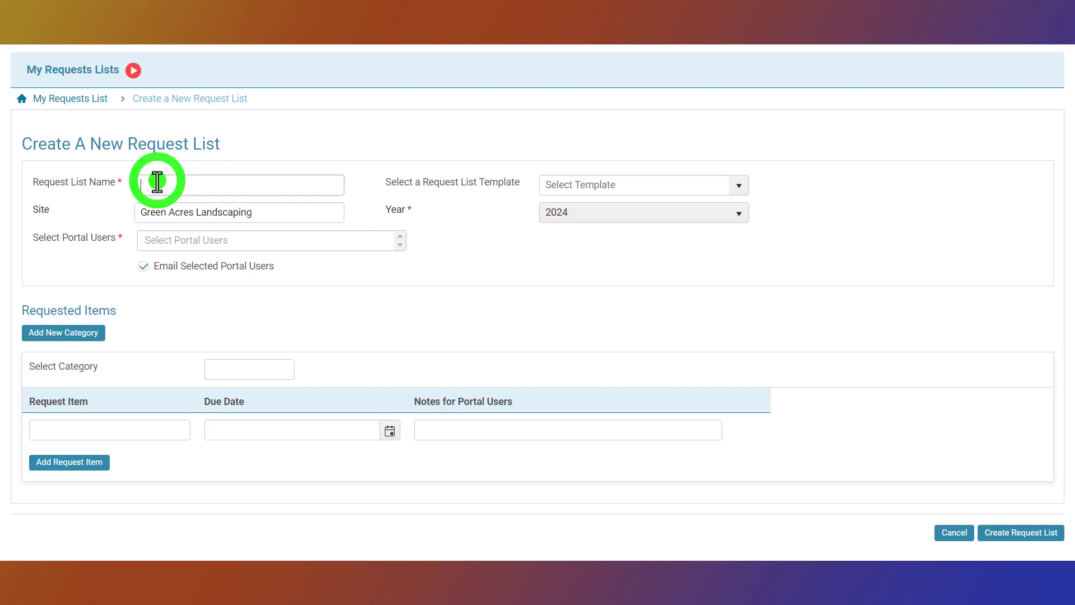
text(QuickBooks Payroll Files Q1)
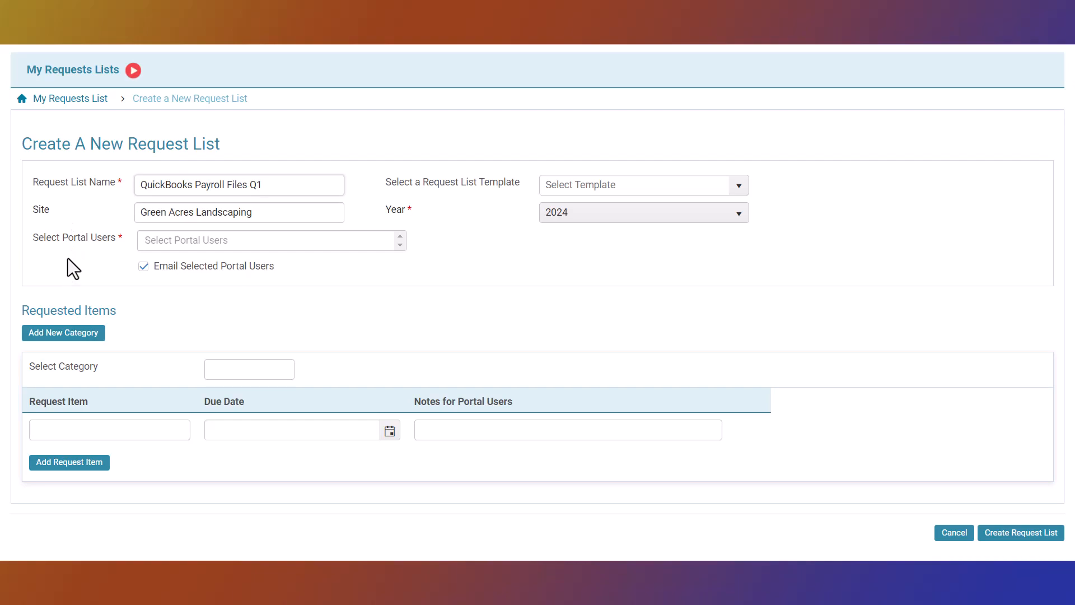
- Assign the site's portal user to the request list and keep "Email Selected Portal Users" enabled
click(254, 240)
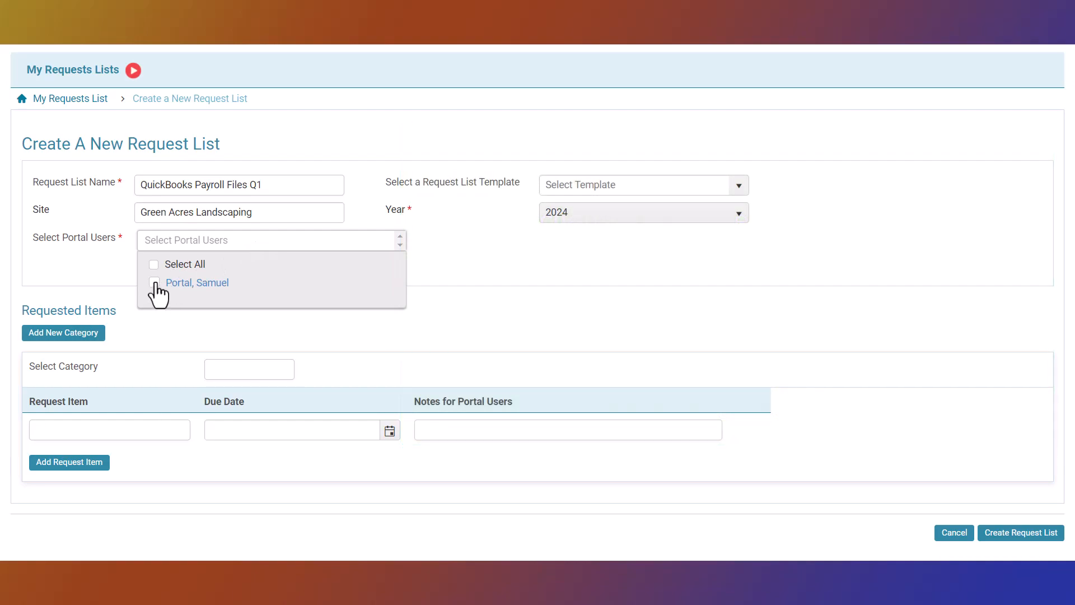
click(154, 281)
click(89, 255)
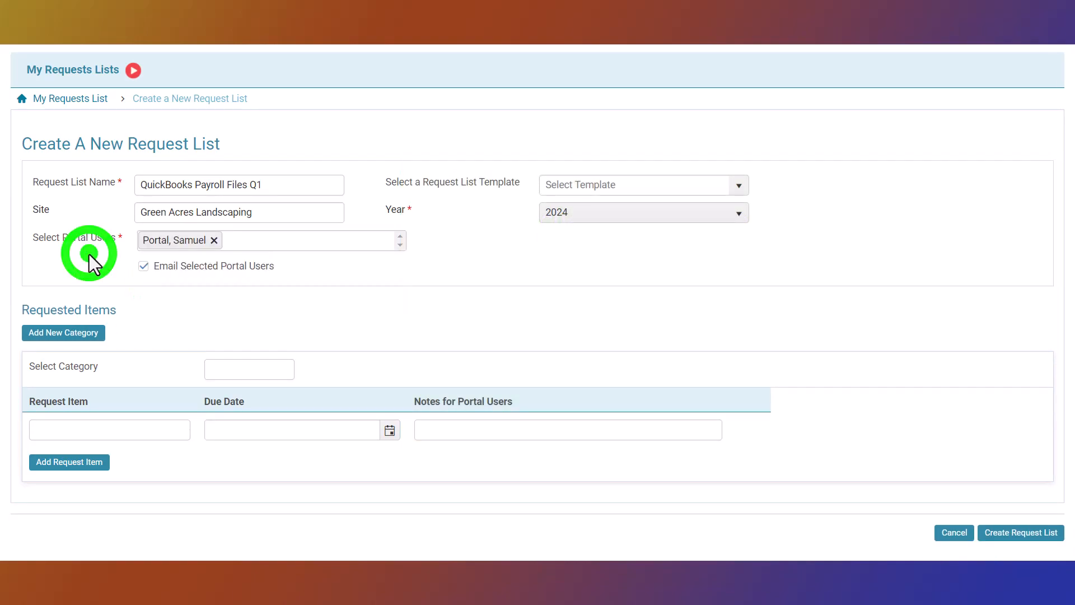
click(144, 267)
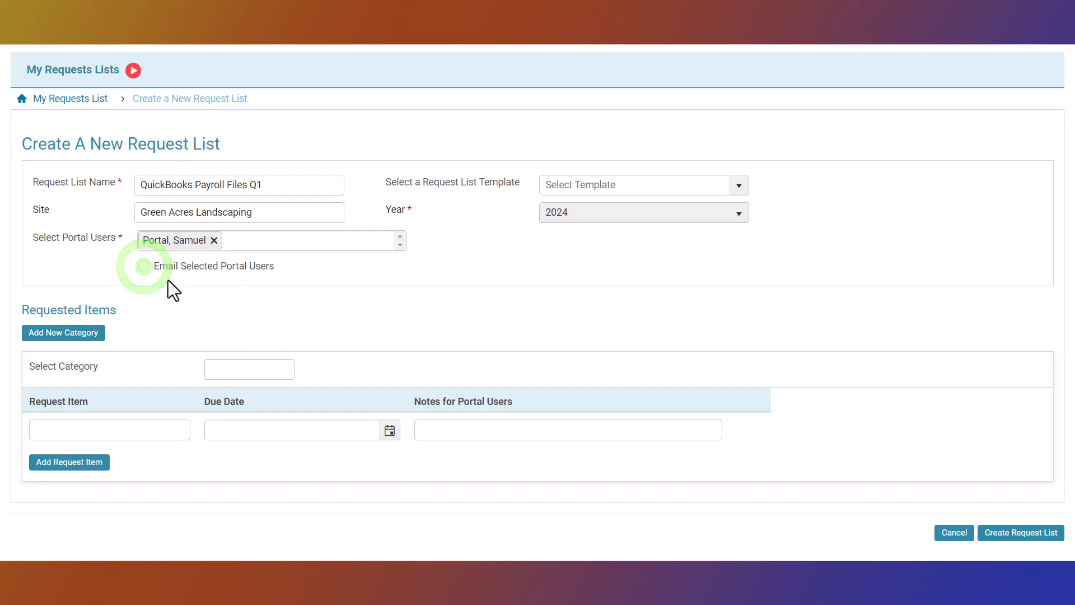
click(143, 271)
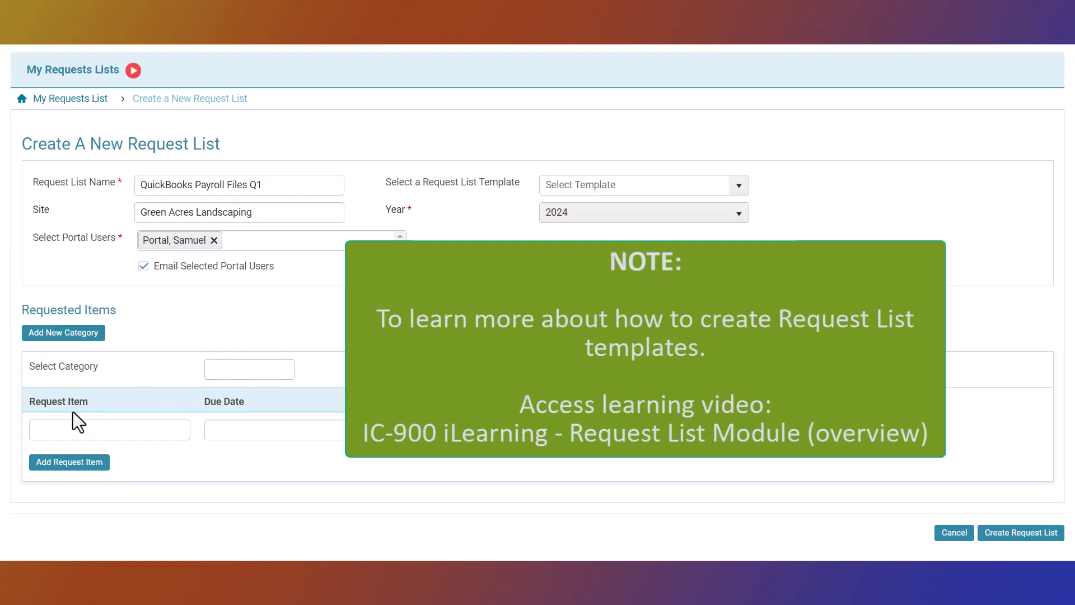
- Choose 2024 as the request list's year and enter "QuickBooks Payroll Files Q1" as the category of the requested items
click(43, 429)
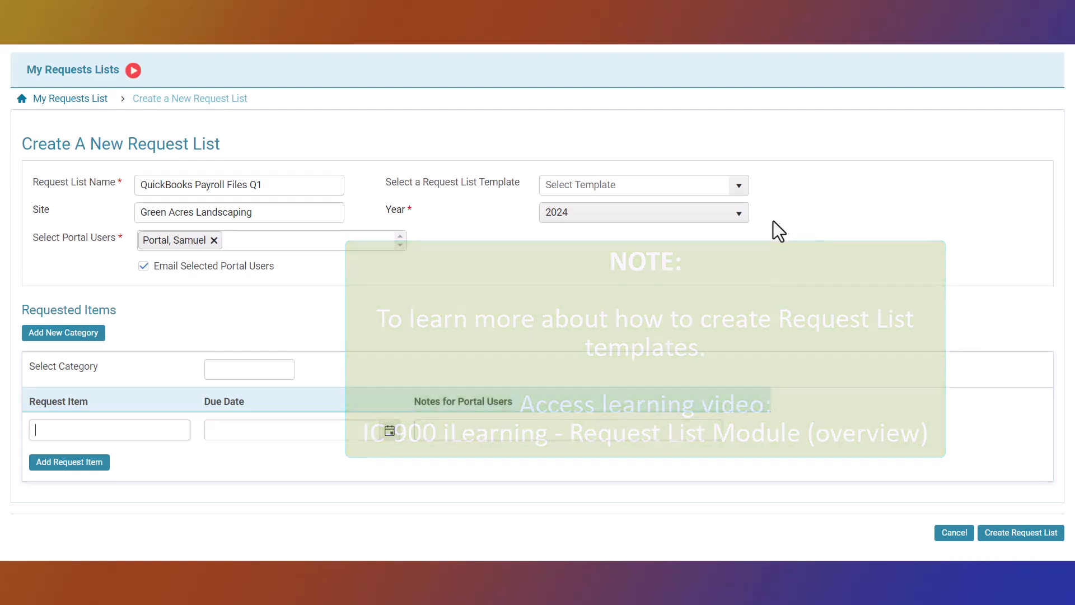
click(739, 217)
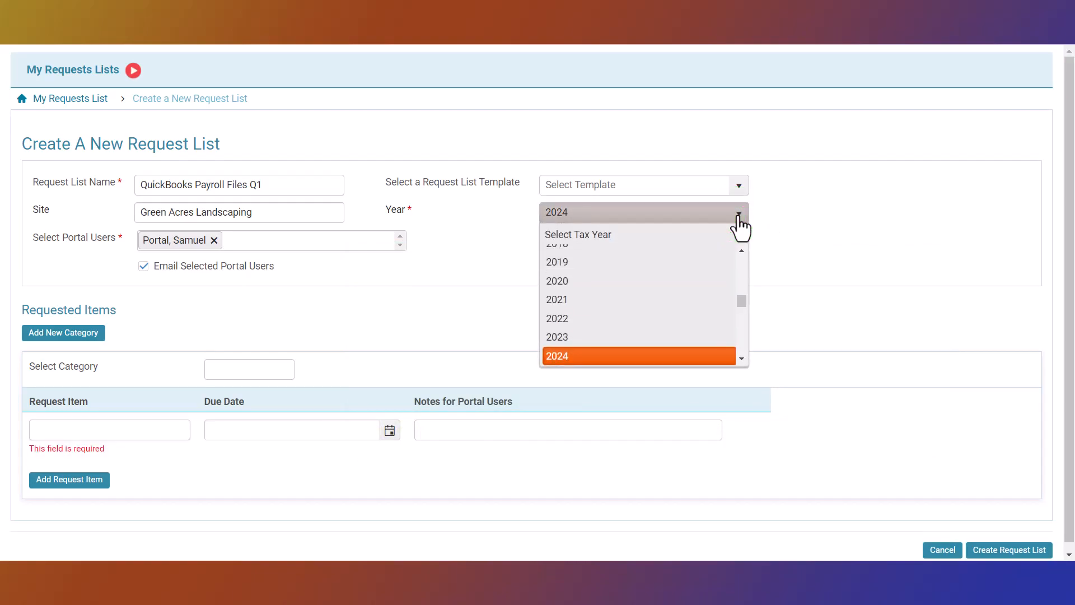
click(600, 369)
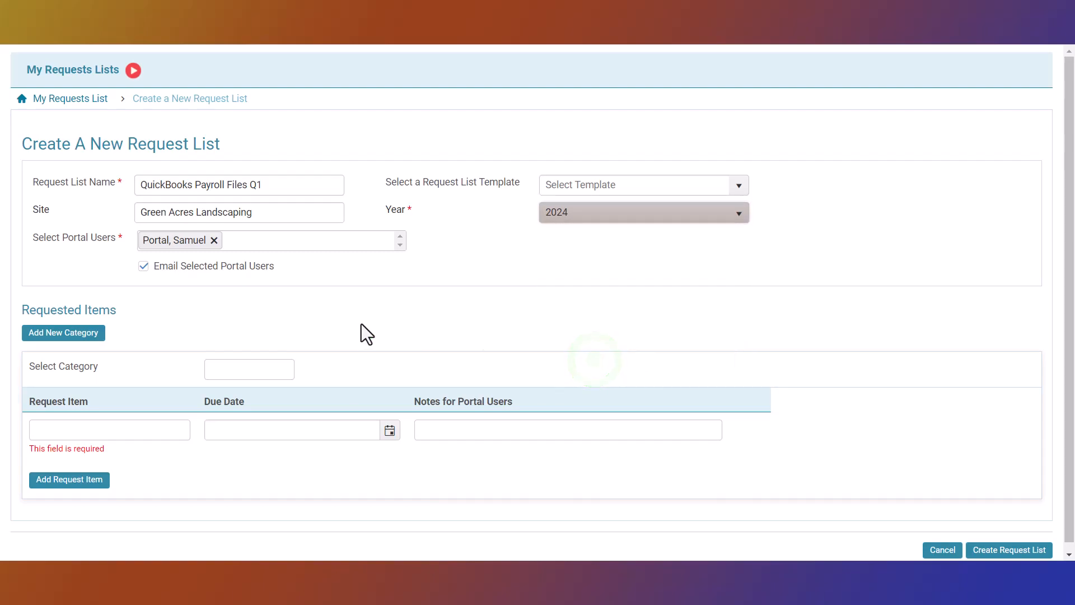
click(212, 369)
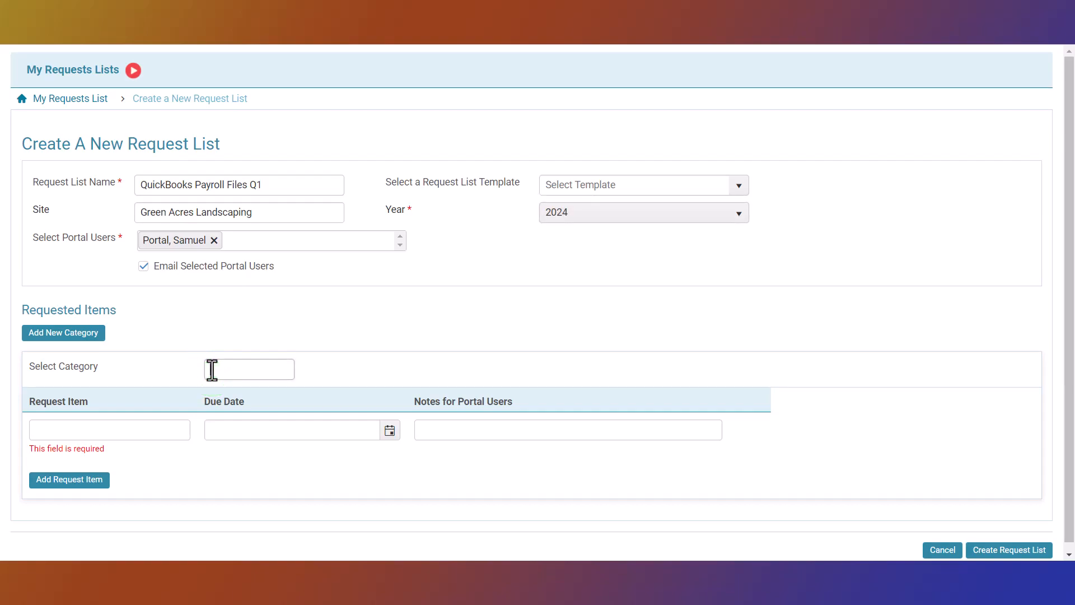
text(QuickBooks Payroll Files Q1)
- Fill in the first request item as "Payroll File Jan 2024", due 4/5/2024, with the note "Please return on or before 05 April 2024"
click(76, 431)
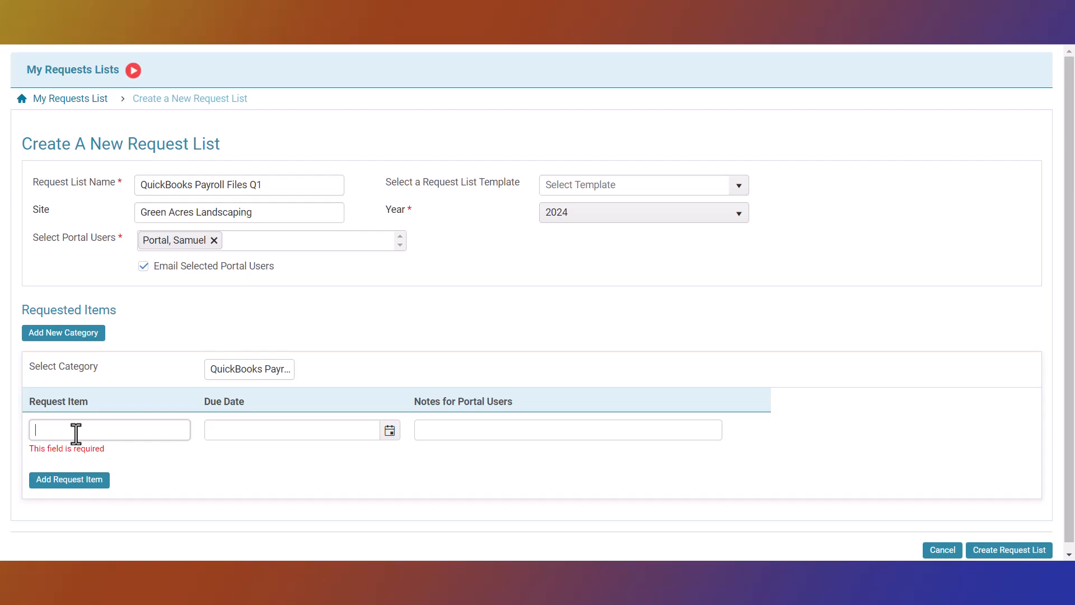
text(Payroll File Jan 2024)
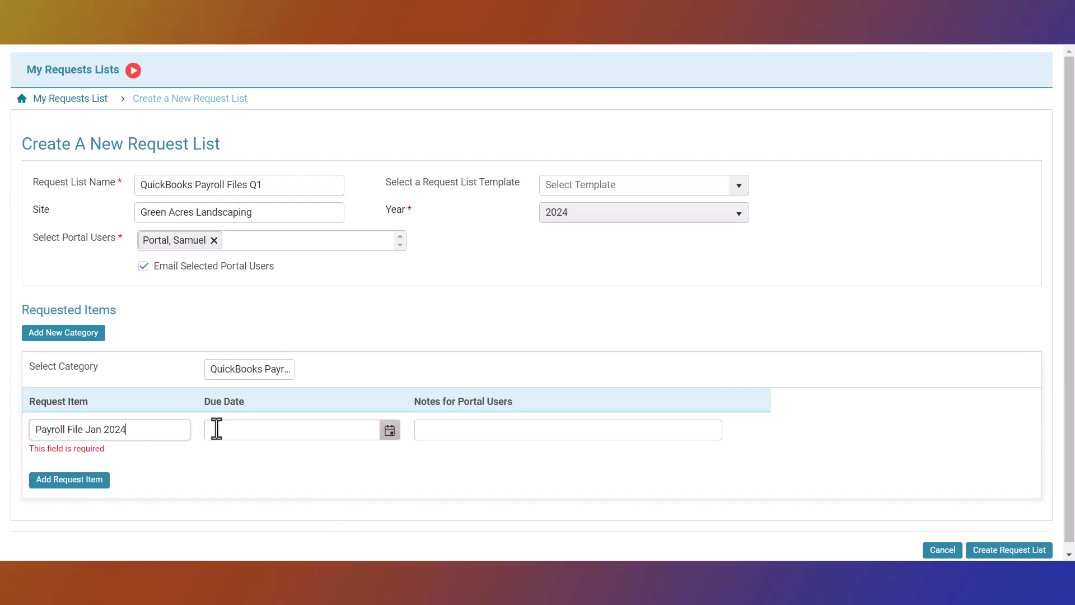
click(390, 431)
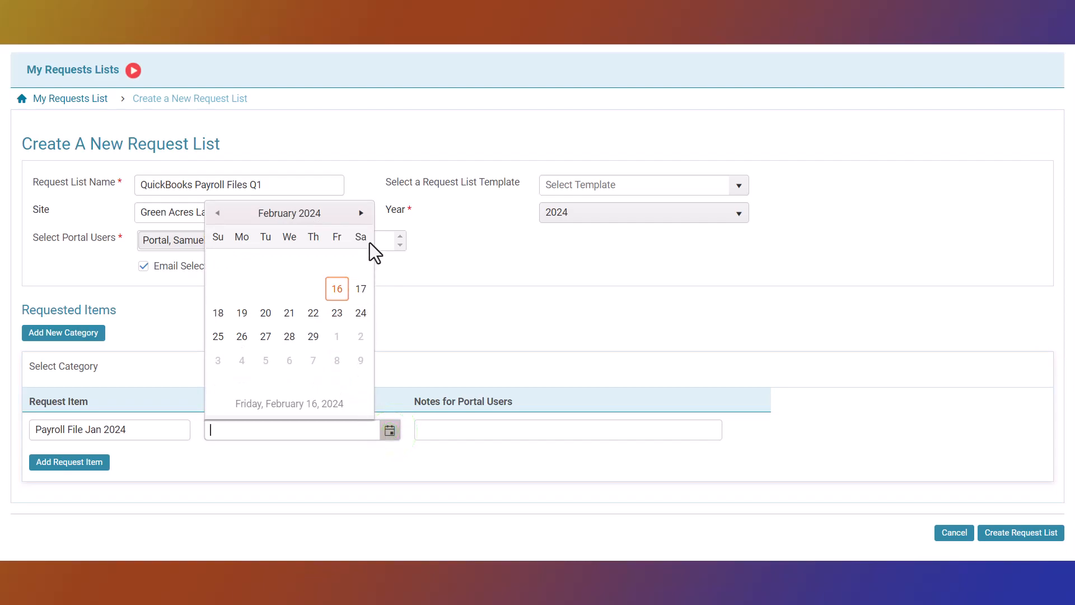
click(361, 214)
click(361, 215)
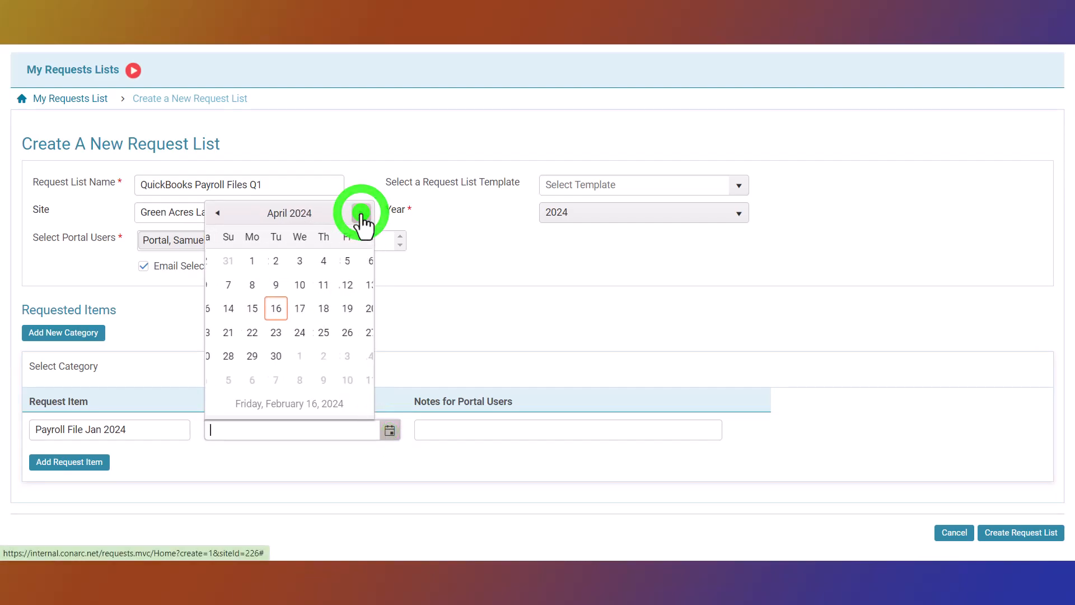
click(337, 261)
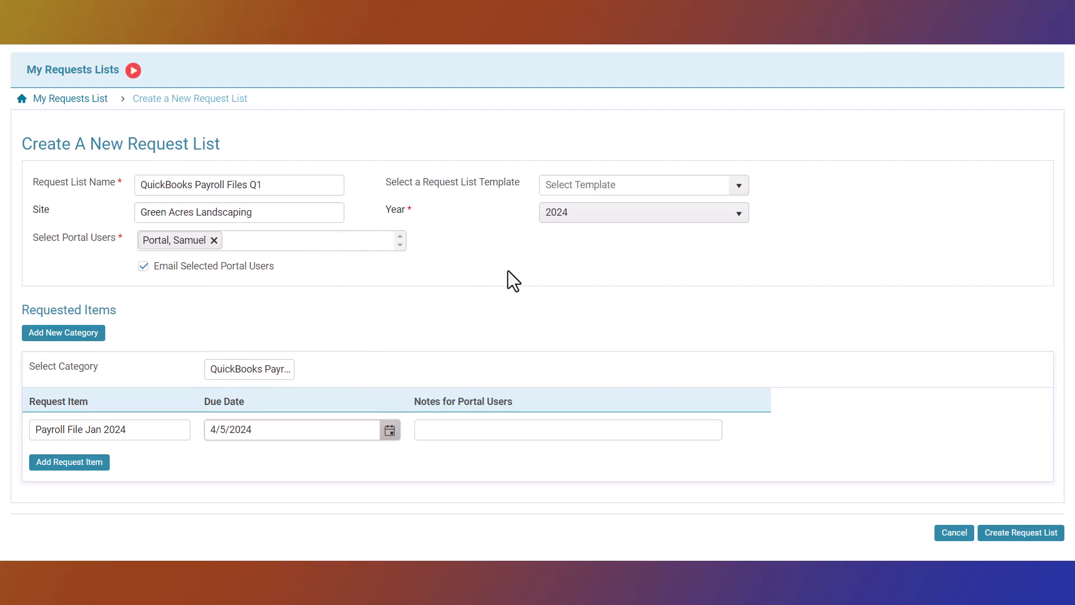
click(421, 430)
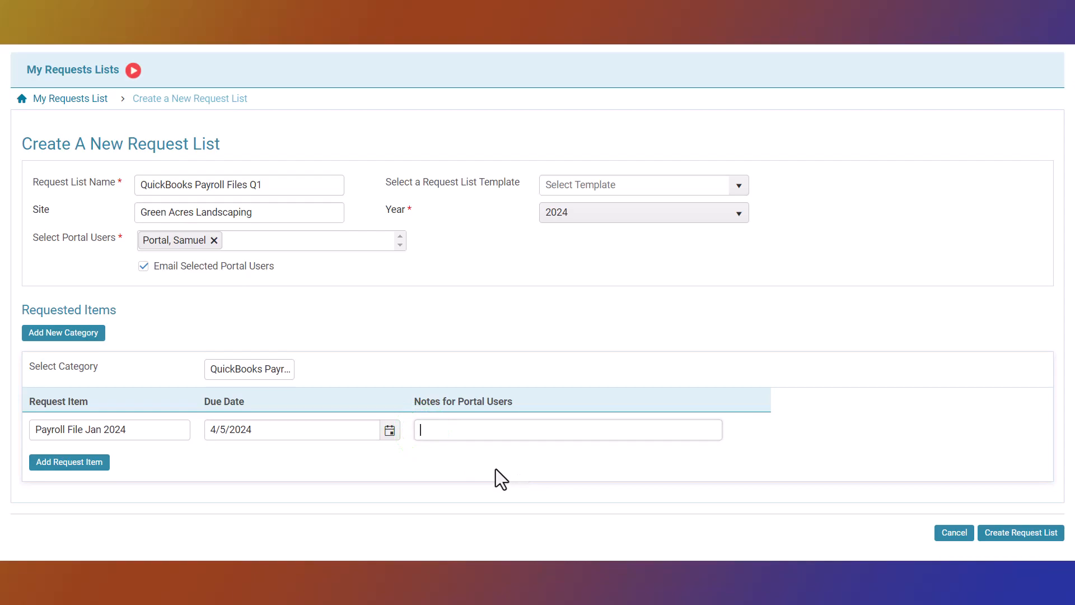
text(Please return on or before 05 April 2024)
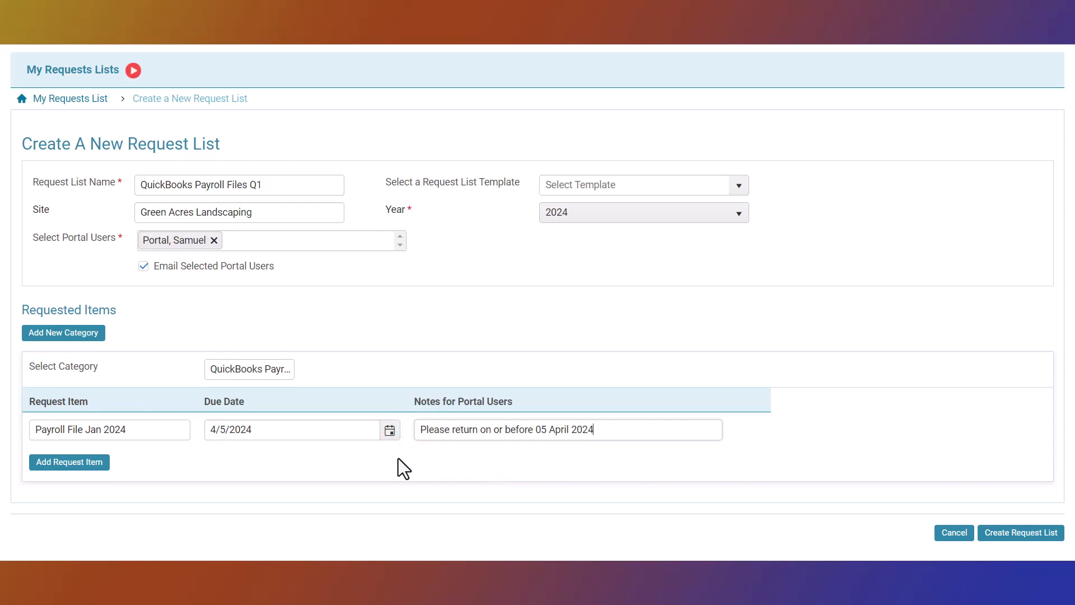
- Add a second request item, "Payroll File Feb 2024", due 4/5/2024, with the note "Please return on or before 05 April 2024"
click(63, 462)
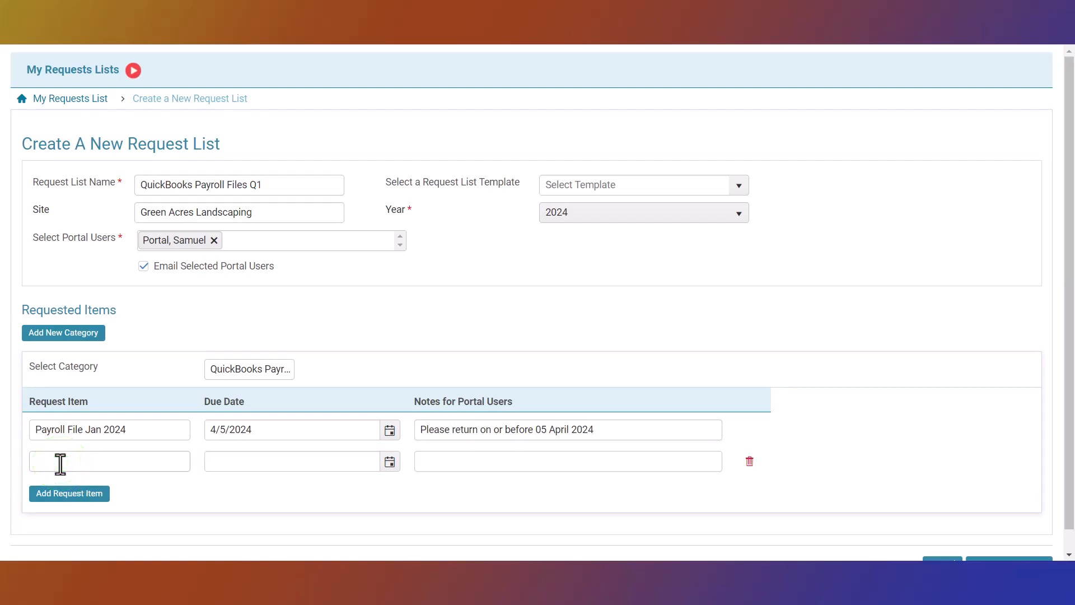
click(48, 462)
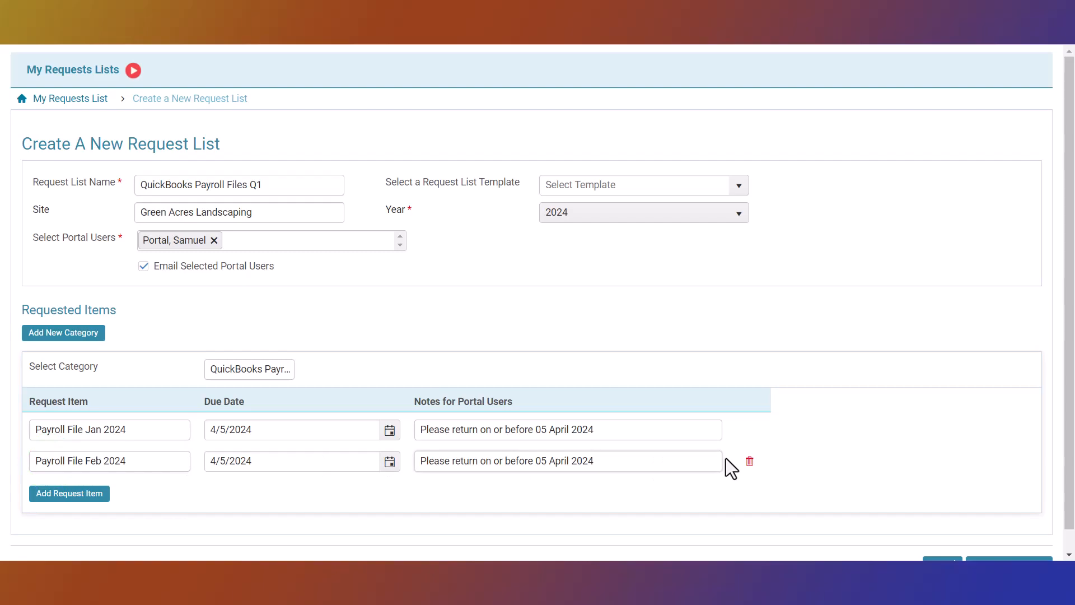
click(708, 451)
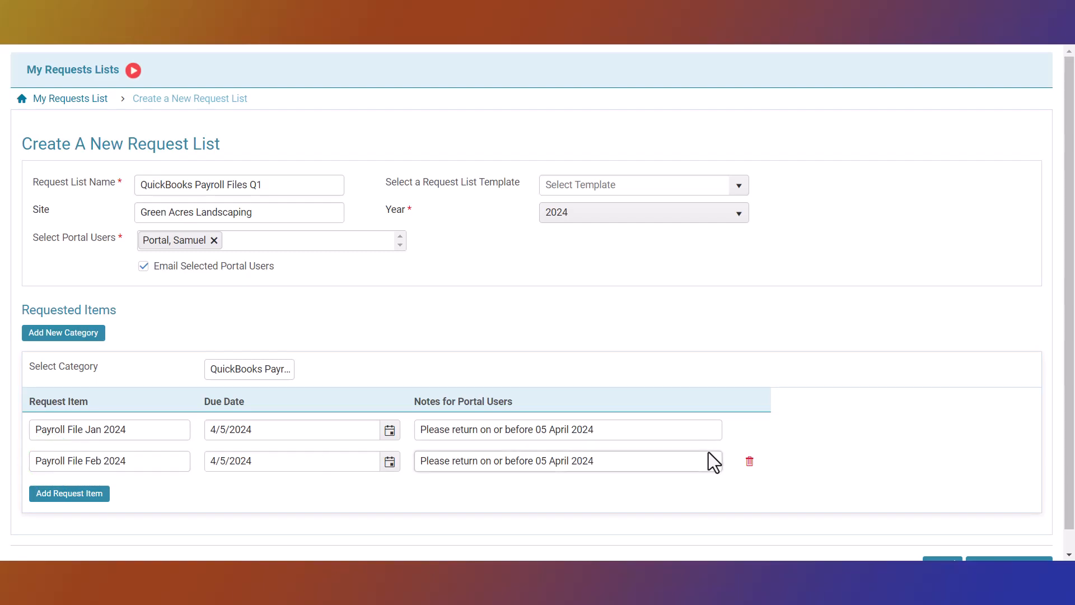
- Add a third request item, "Payroll File Feb 2024", with the same 4/5/2024 due date and note, and create the request list
click(68, 496)
click(32, 494)
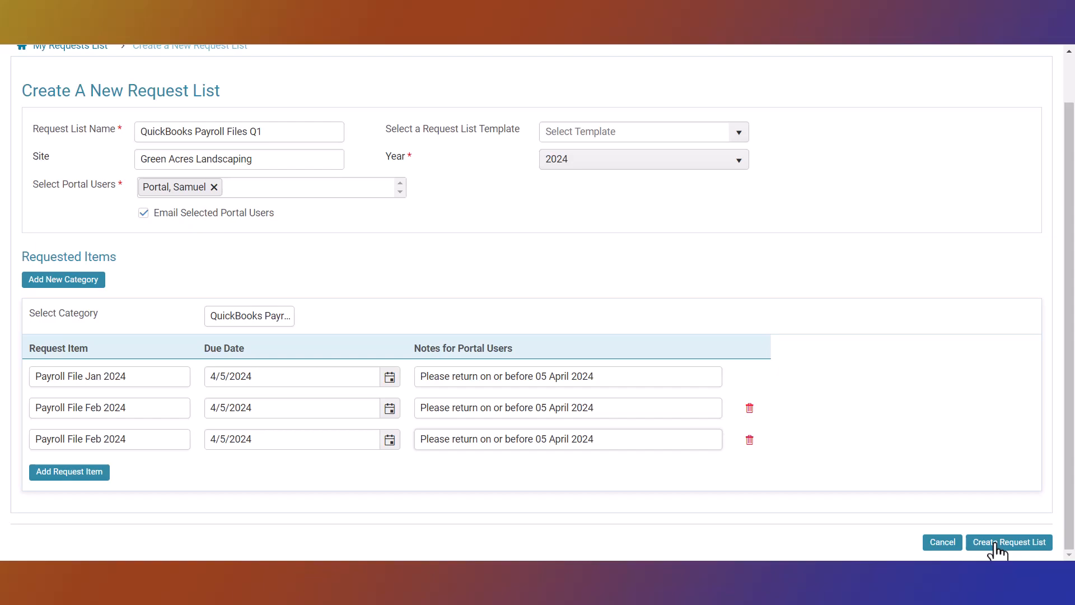
click(966, 338)
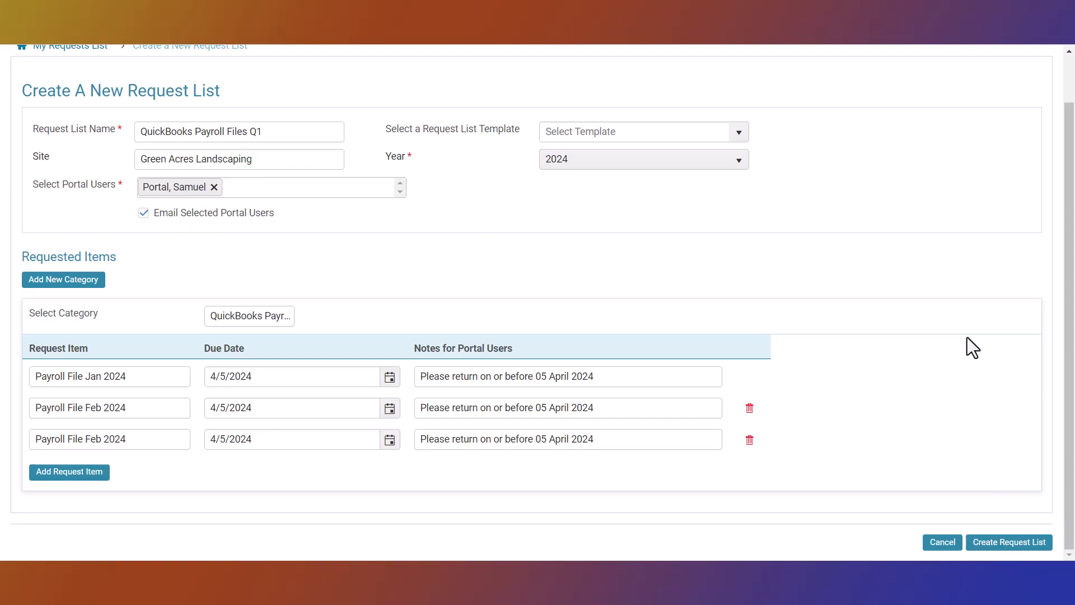
click(1008, 543)
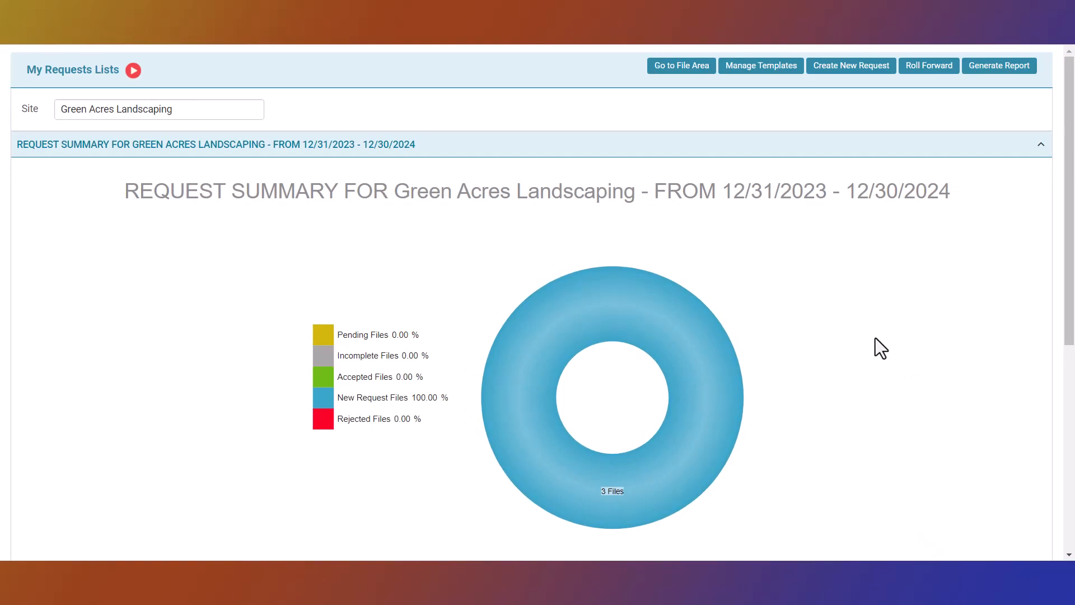
- Review the site's request summary and open the "Payroll File Jan 2024" item under the QuickBooks Payroll Files Q1 list
scroll(871, 344, down, 4)
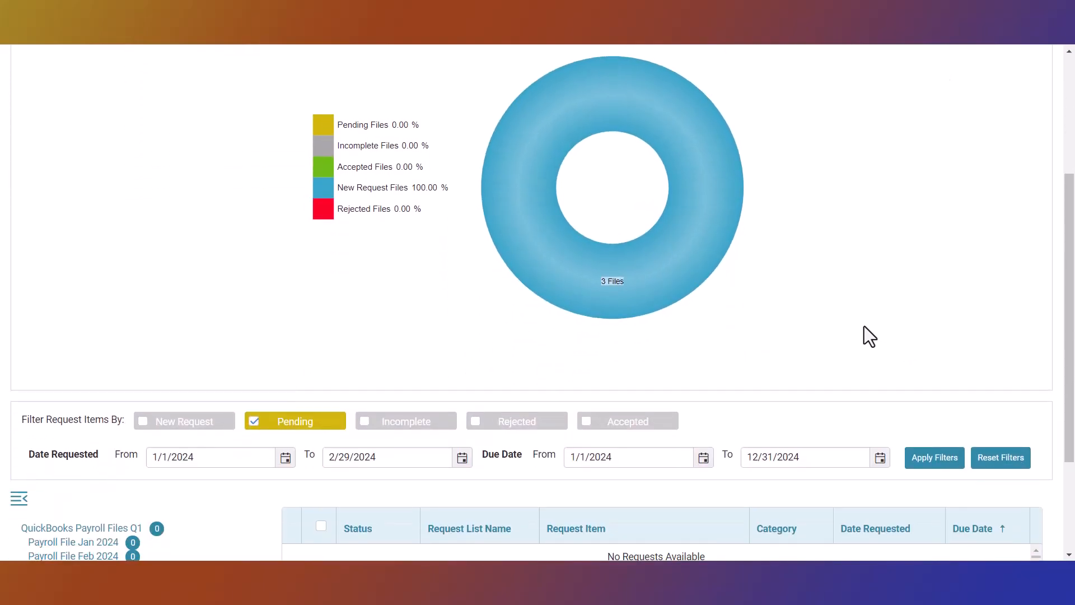
scroll(864, 326, down, 1)
scroll(864, 329, down, 1)
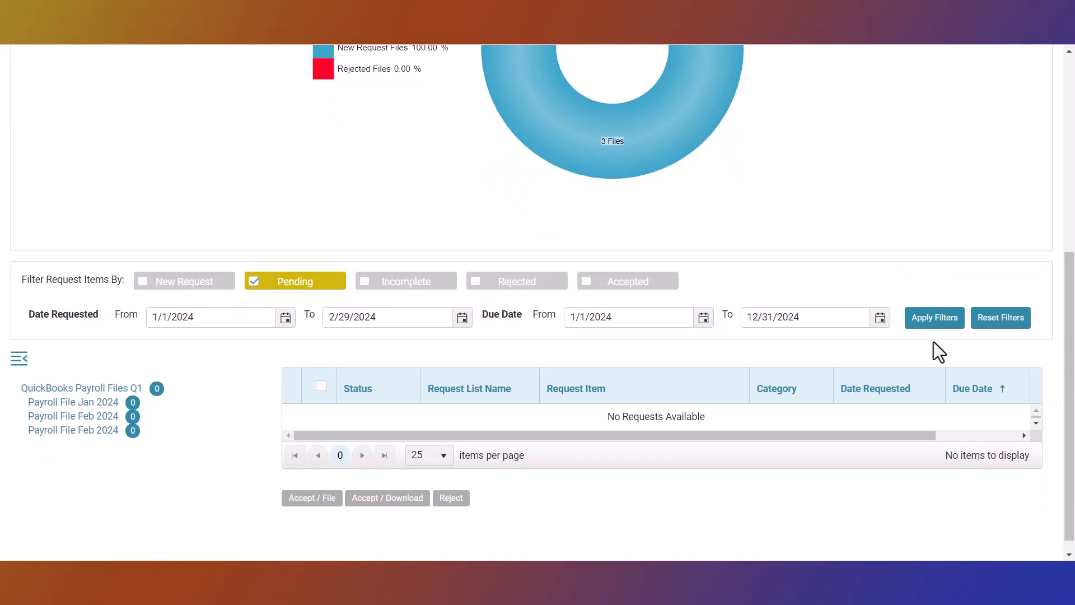
click(89, 403)
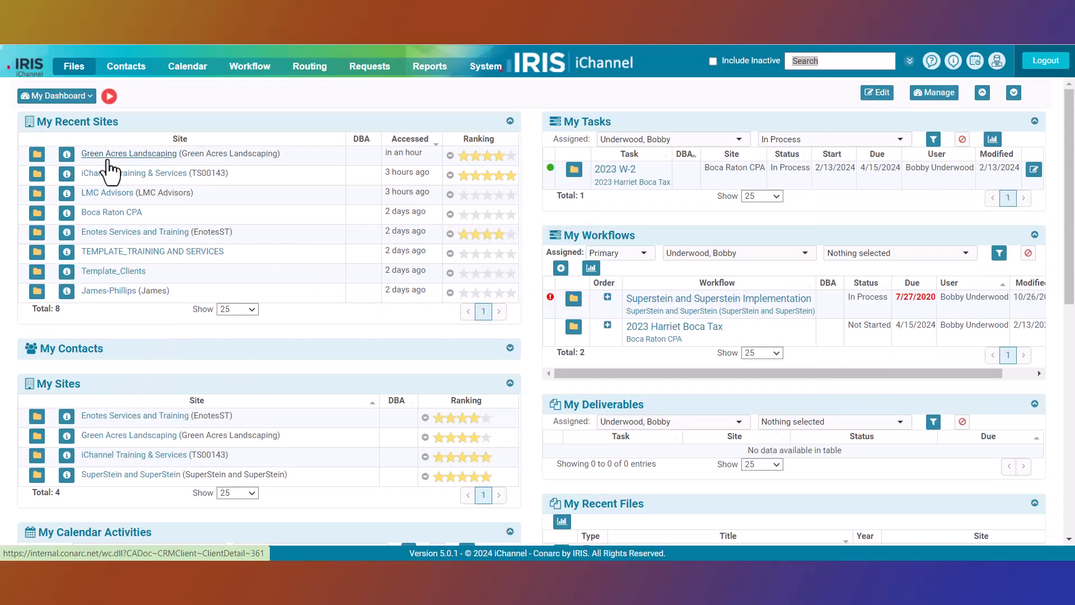
- Start a file request via email from the Green Acres Landscaping files and add the site contact as the To recipient
click(37, 155)
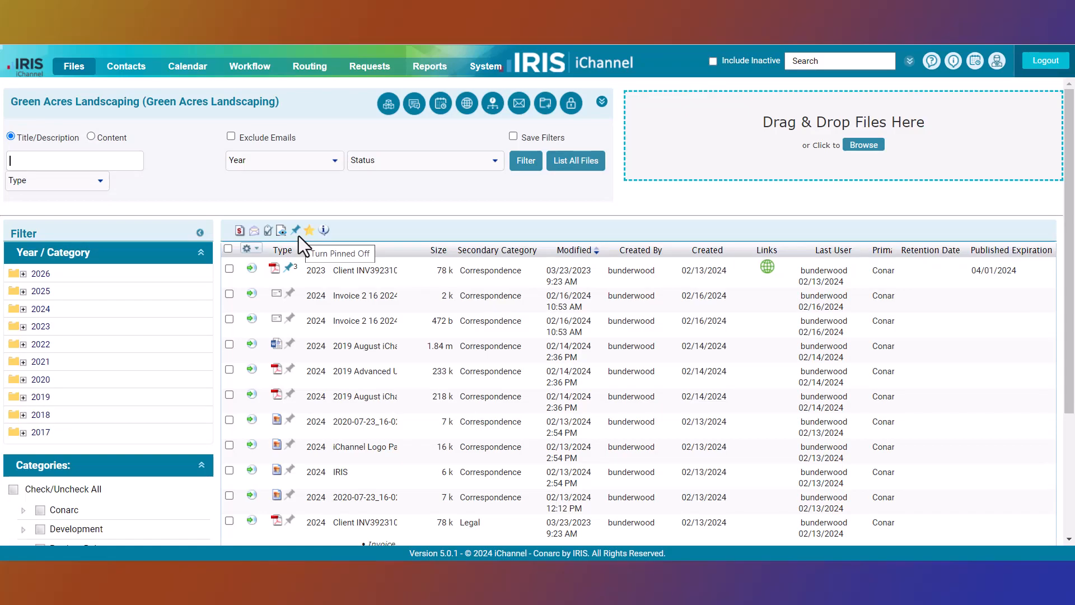
click(259, 251)
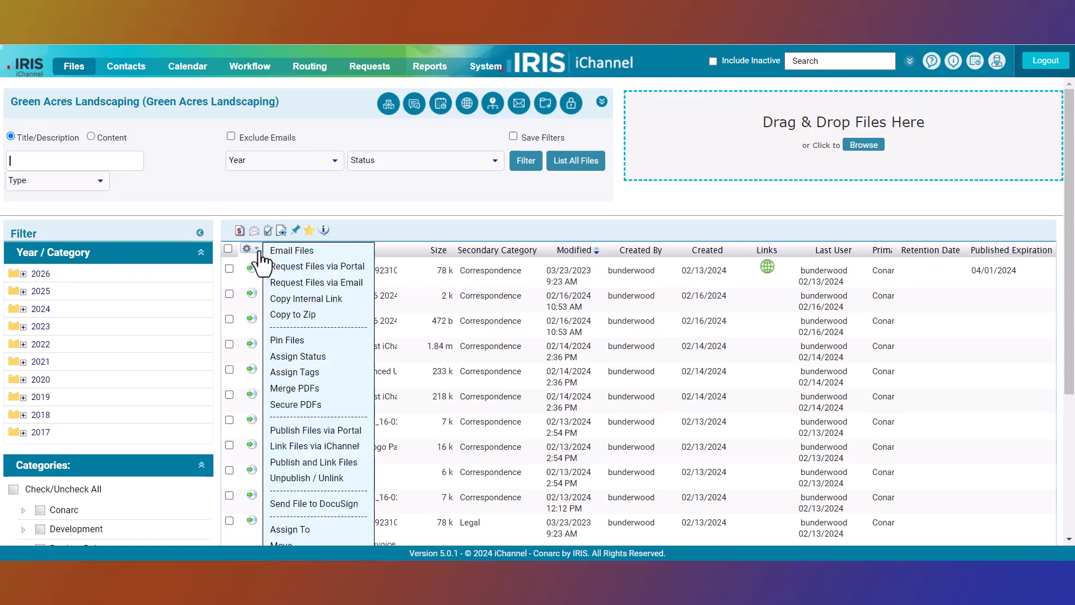
click(348, 282)
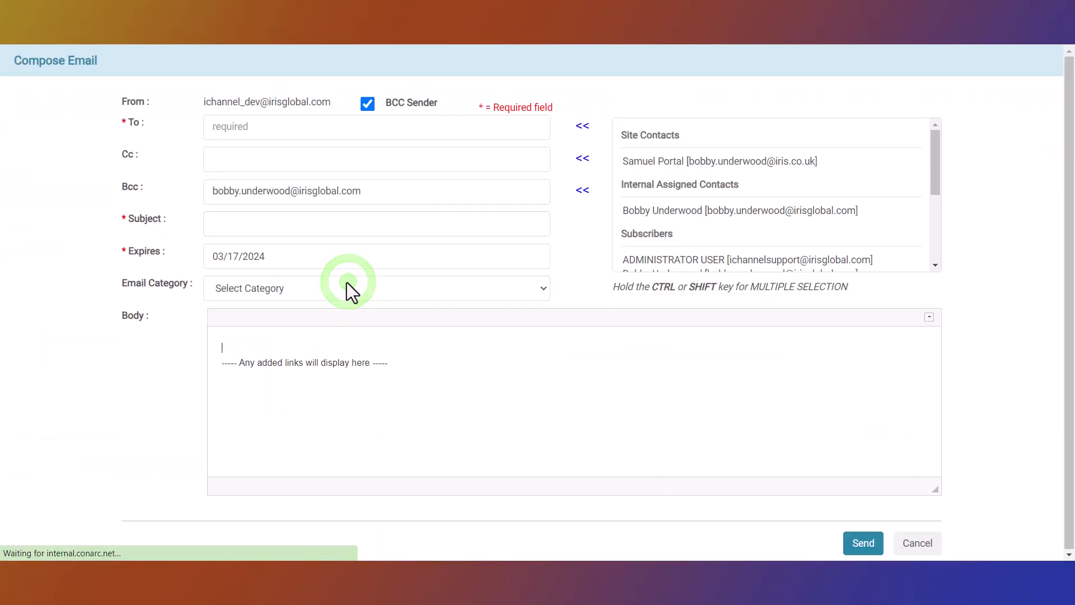
click(261, 128)
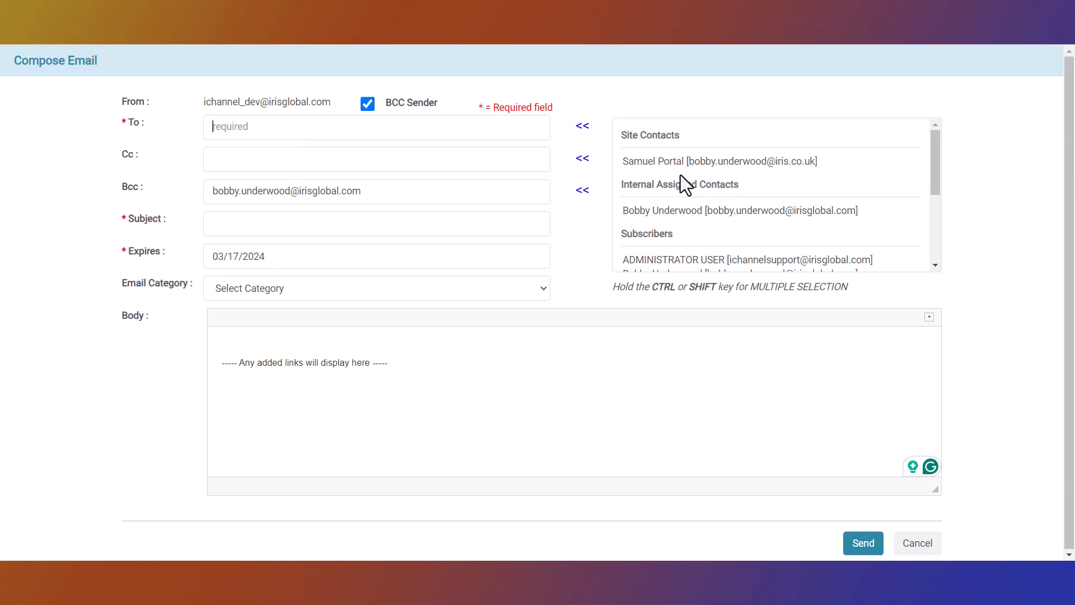
click(667, 161)
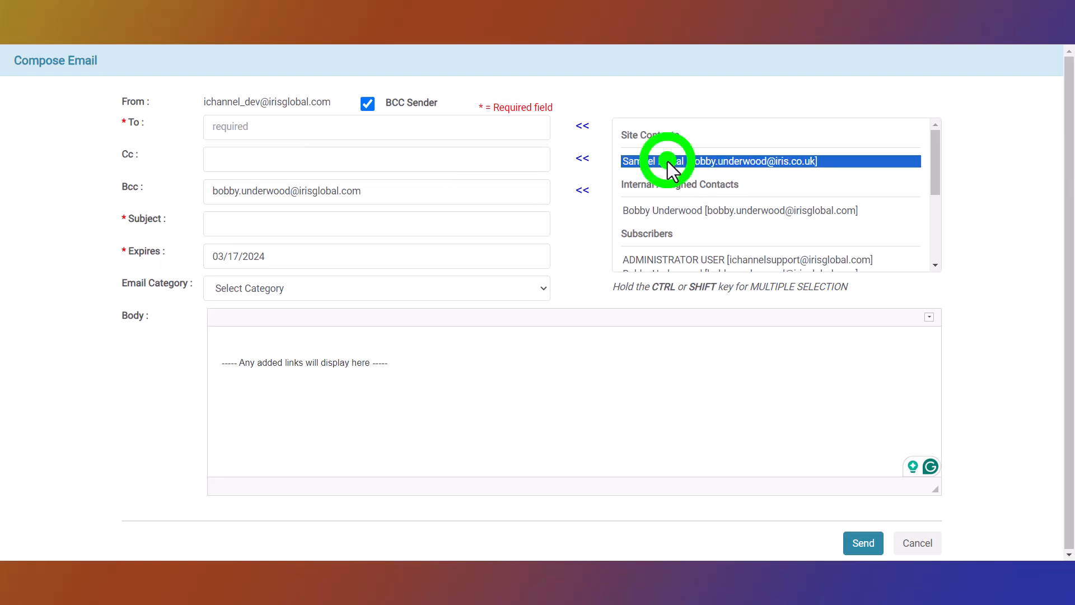
click(583, 129)
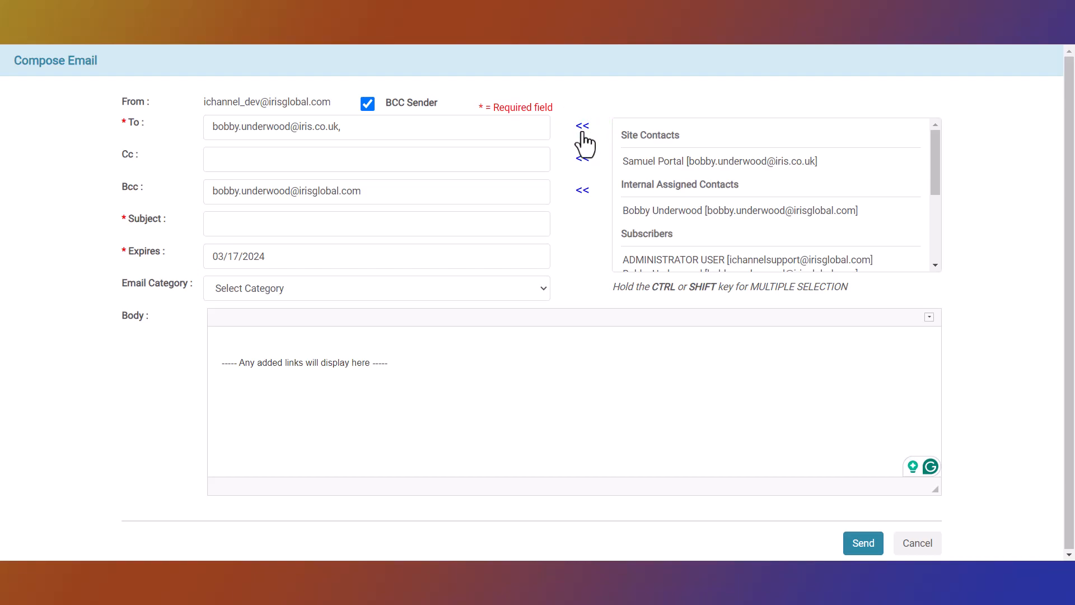
- Set the request email's subject to "Invoice 2 16 2024" and its expiry date to 04/26/2024
click(239, 156)
click(231, 225)
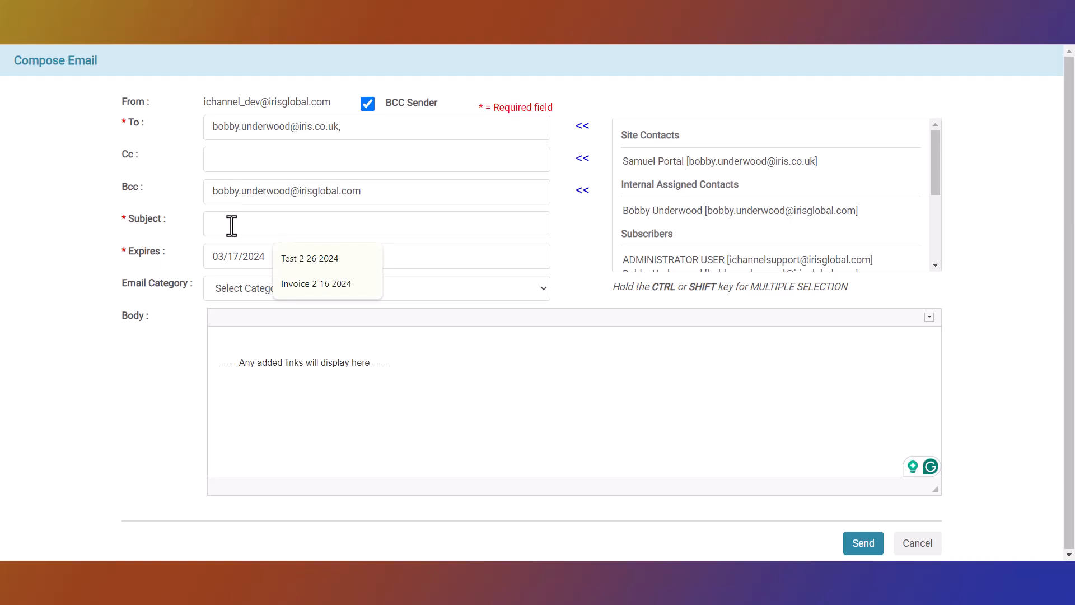
click(332, 284)
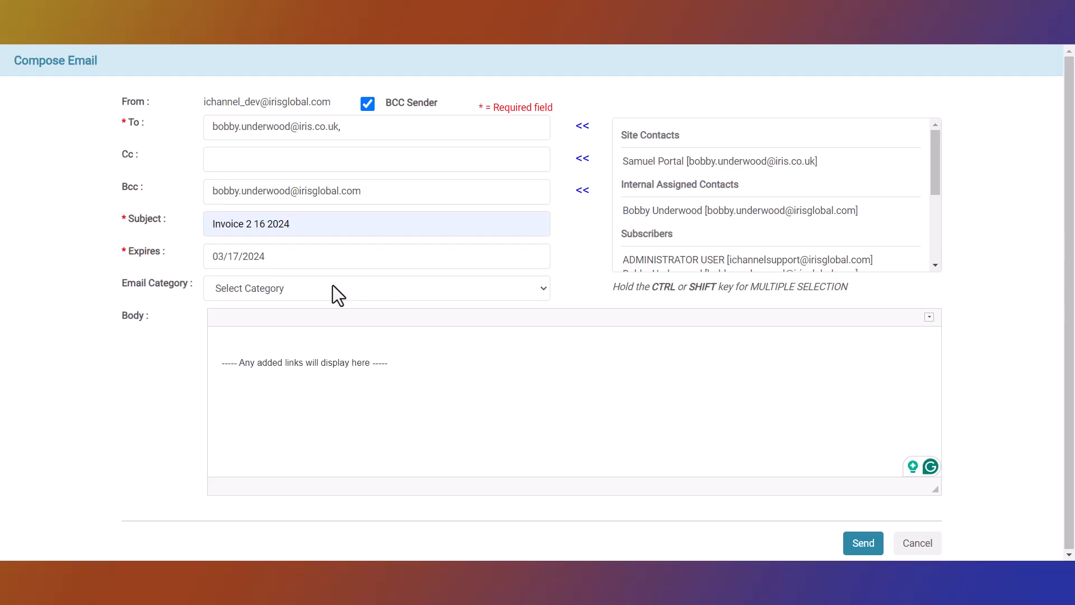
click(291, 257)
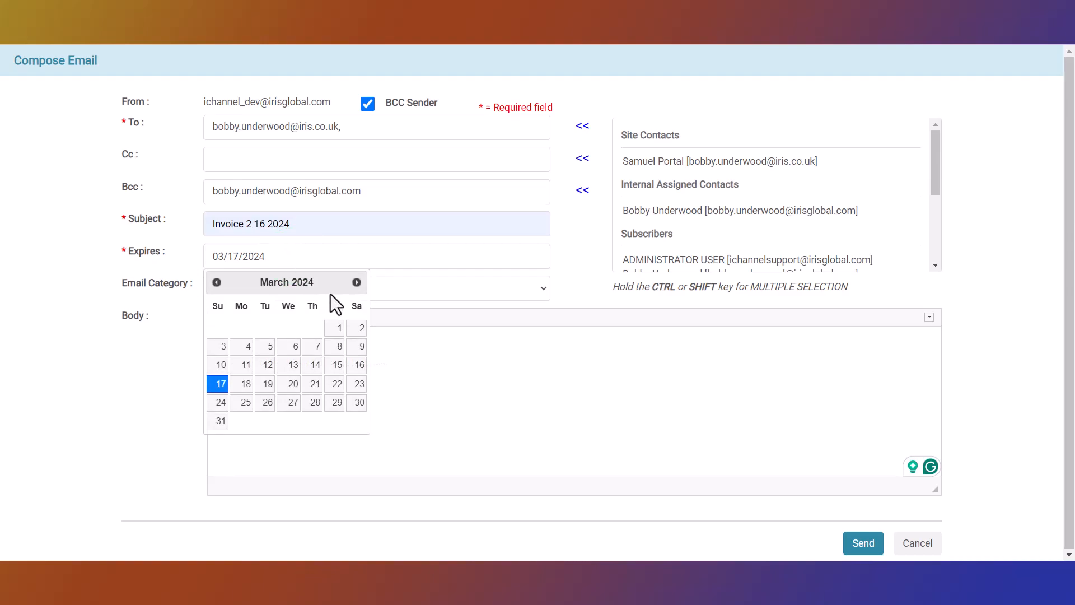
click(358, 284)
click(334, 384)
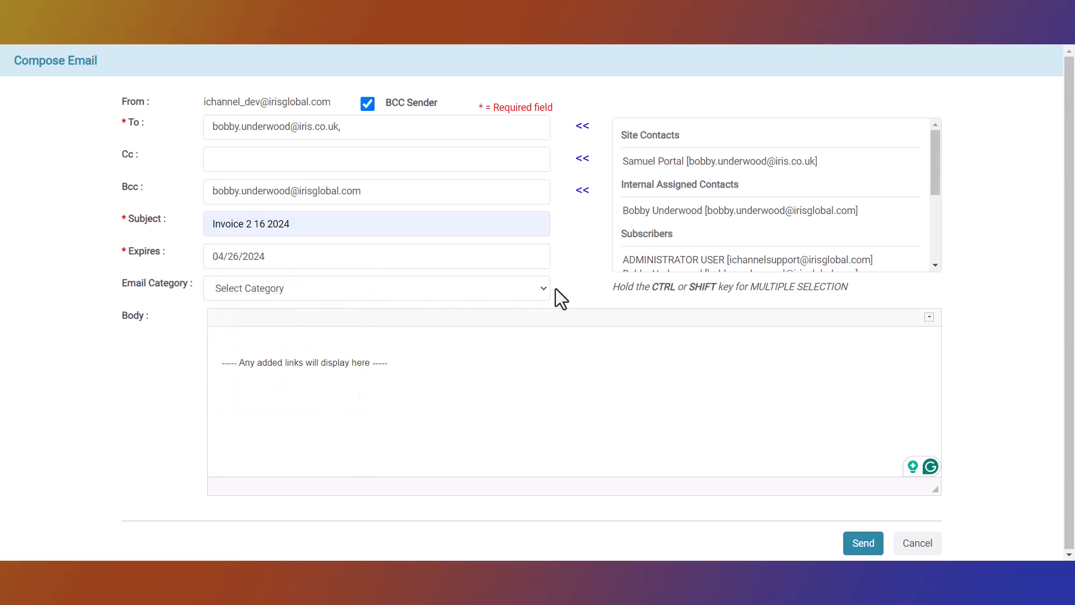
- Set the email category to Conarc - Marketing and show the formatting tools for the message body
click(538, 297)
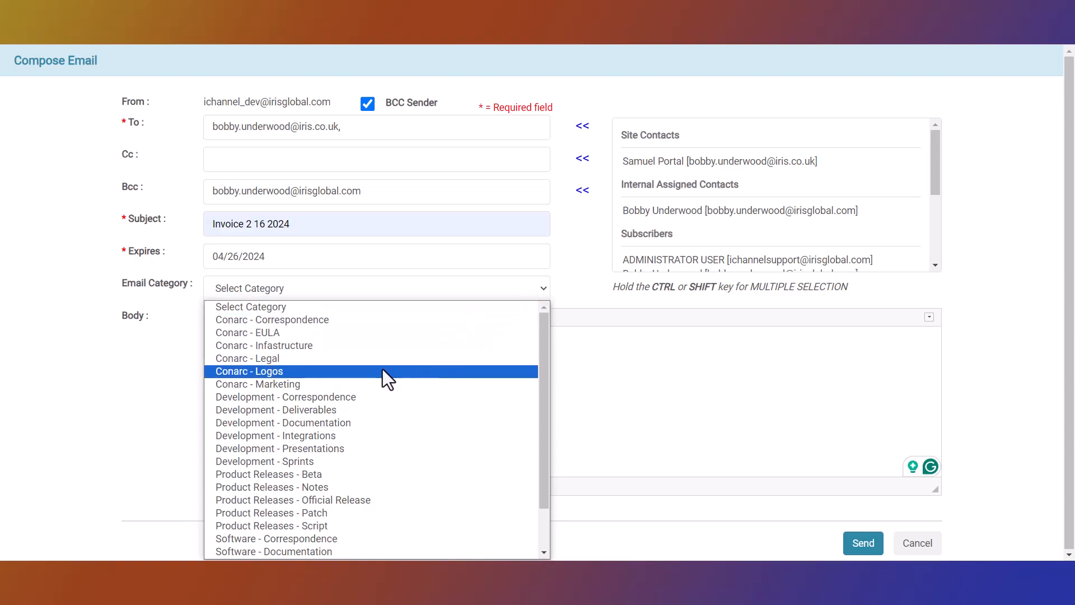
click(329, 389)
click(236, 337)
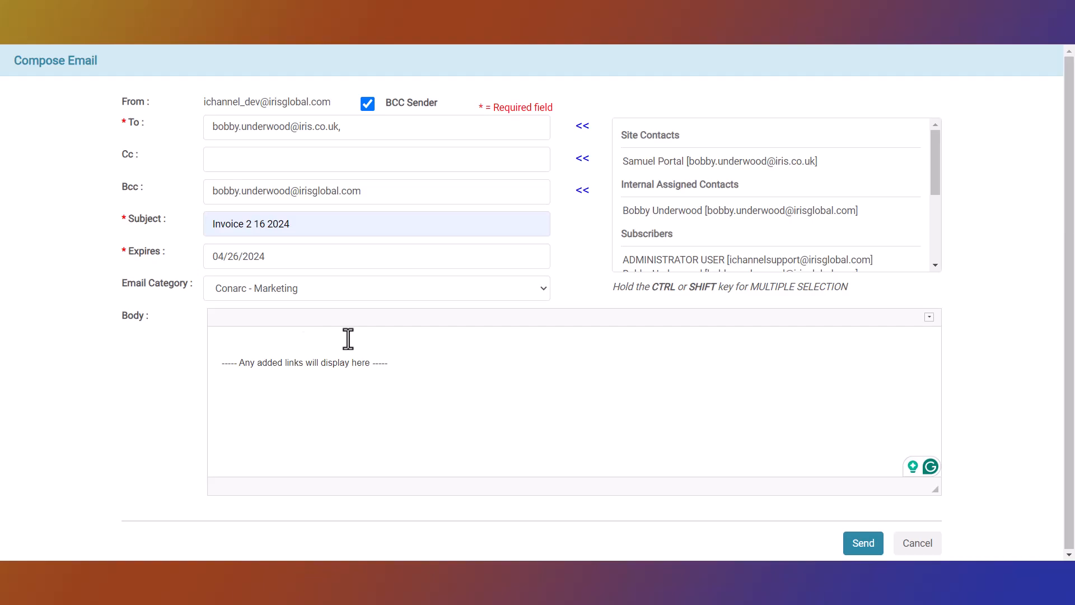
click(928, 318)
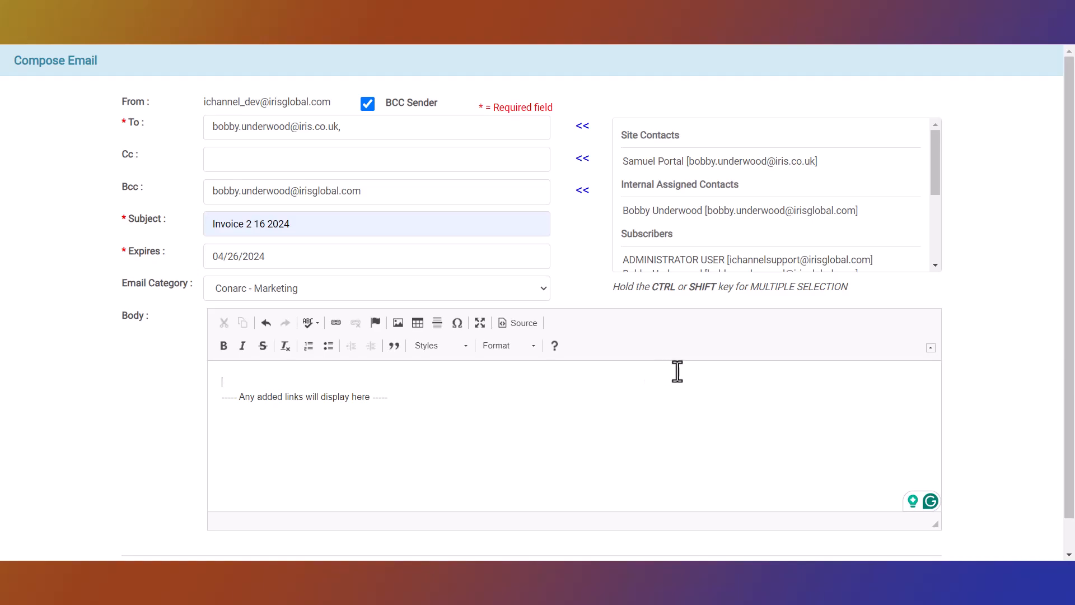
- Send the file request email and close the send status page
scroll(357, 344, down, 1)
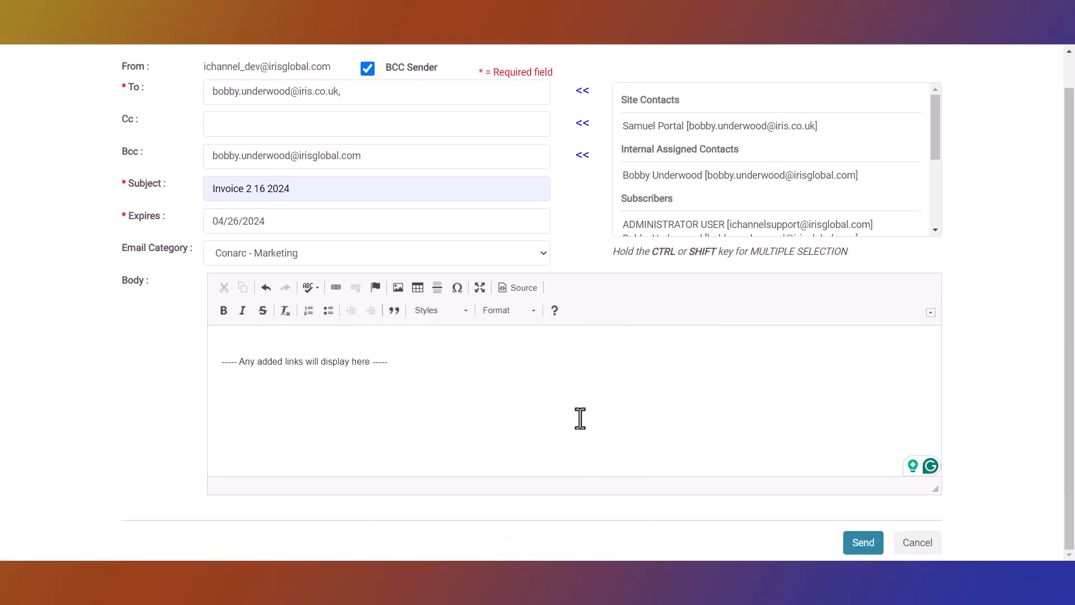
click(860, 545)
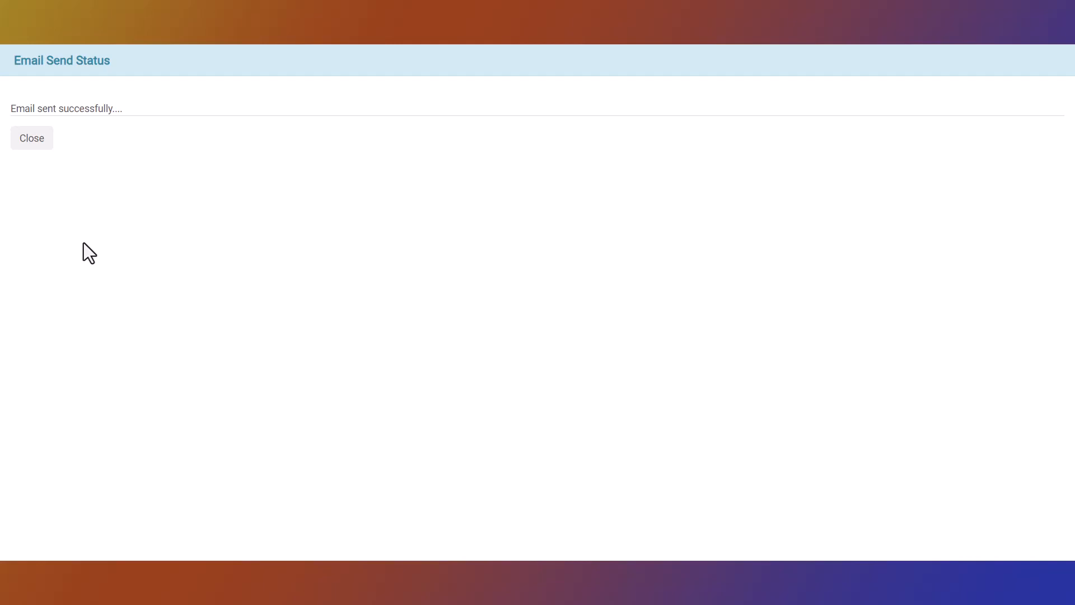
click(32, 138)
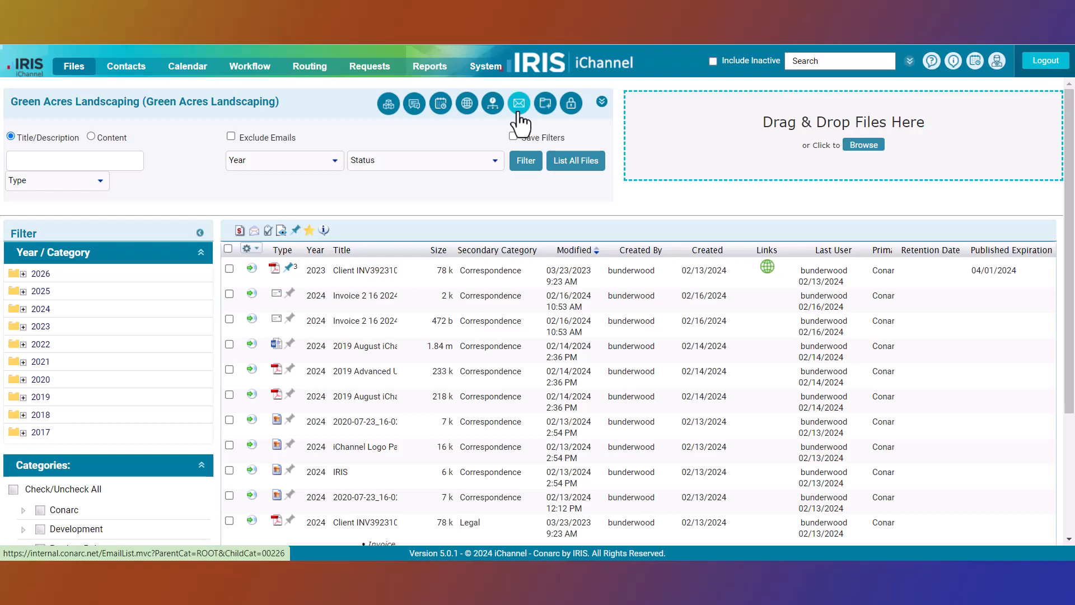
- Open the newest "Invoice 2 16 2024" message, categorized as Marketing, from the Green Acres Landscaping site's emails to review the sent request
click(518, 107)
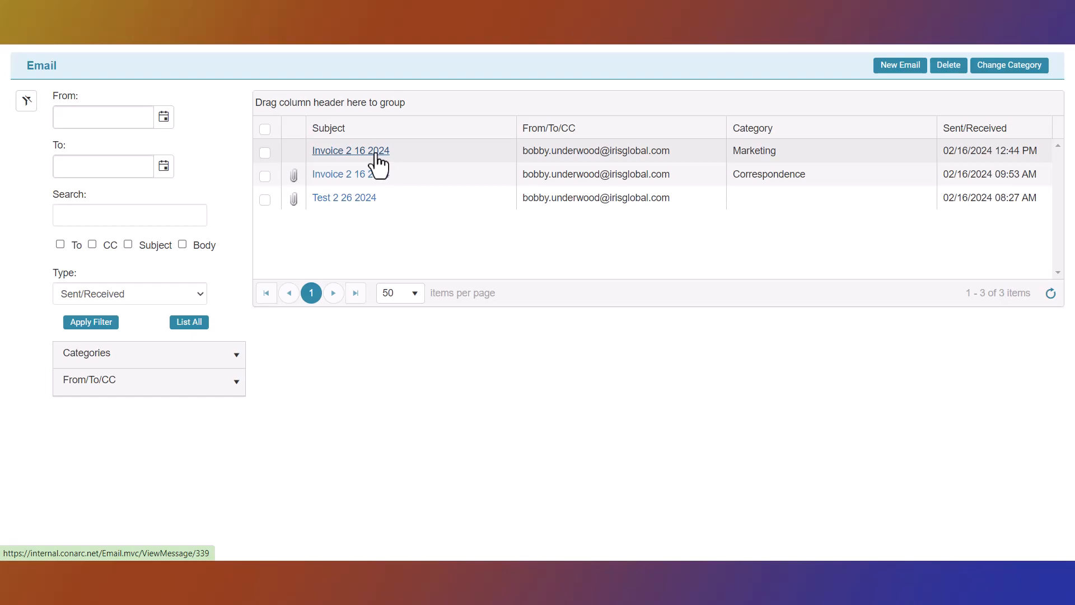
click(337, 152)
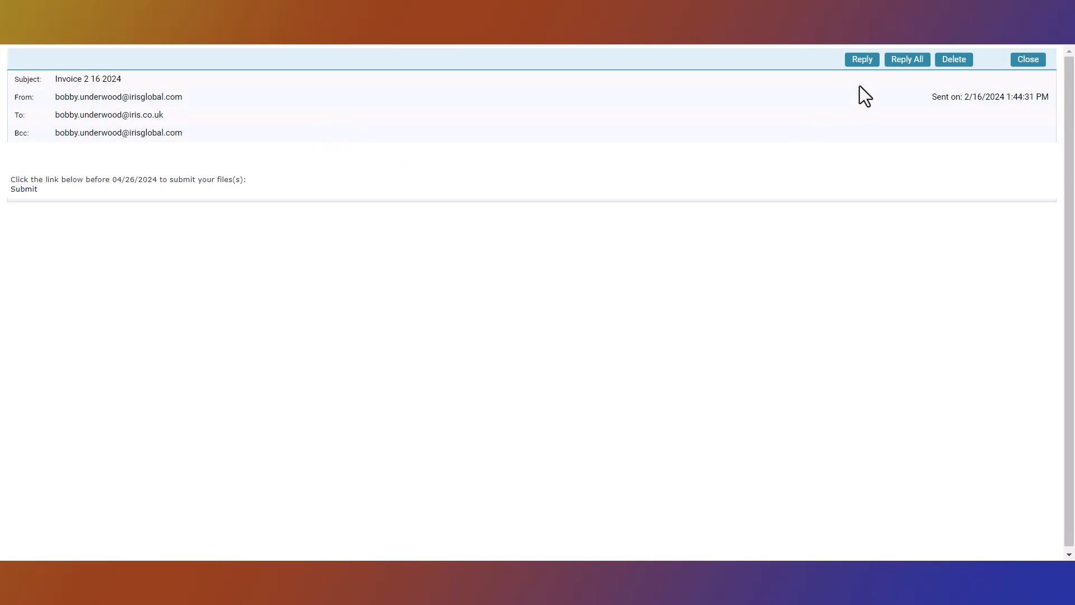